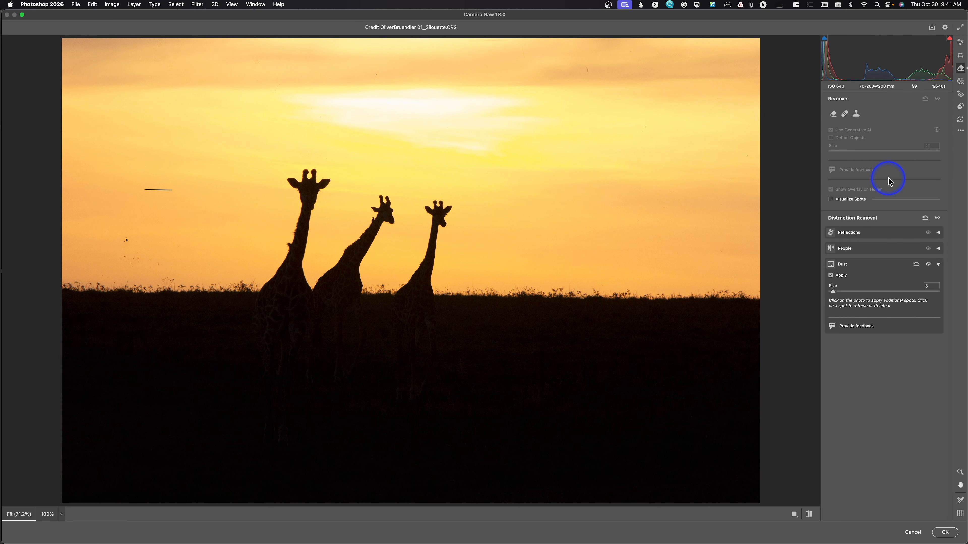
Reduce the Remove tool's brush size to 8 and apply the Camera Raw edits to the giraffe silhouette photo.
click(960, 44)
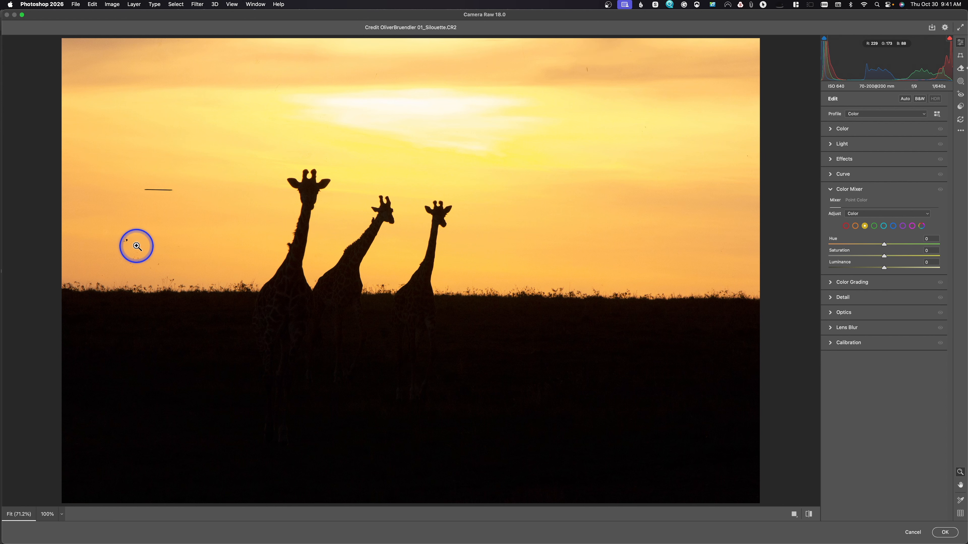
click(961, 68)
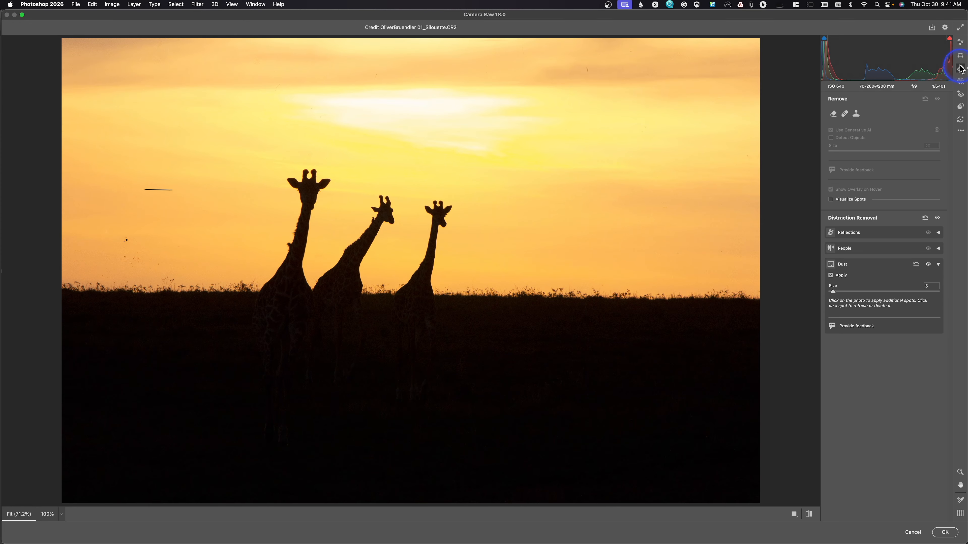
click(834, 114)
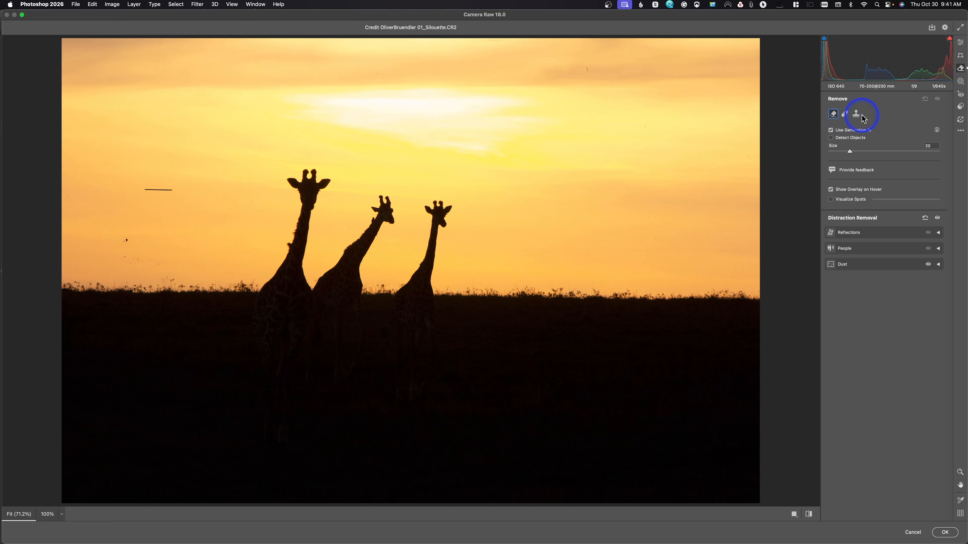
key(bracketleft)
key(bracketleft)
key(bracketleft)
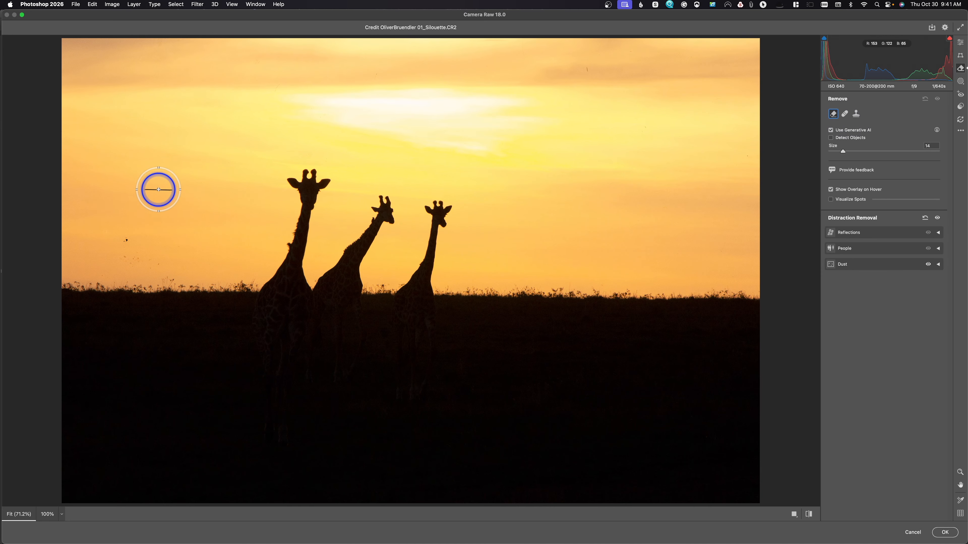
key(bracketleft)
key(bracketleft)
key(bracketleft)
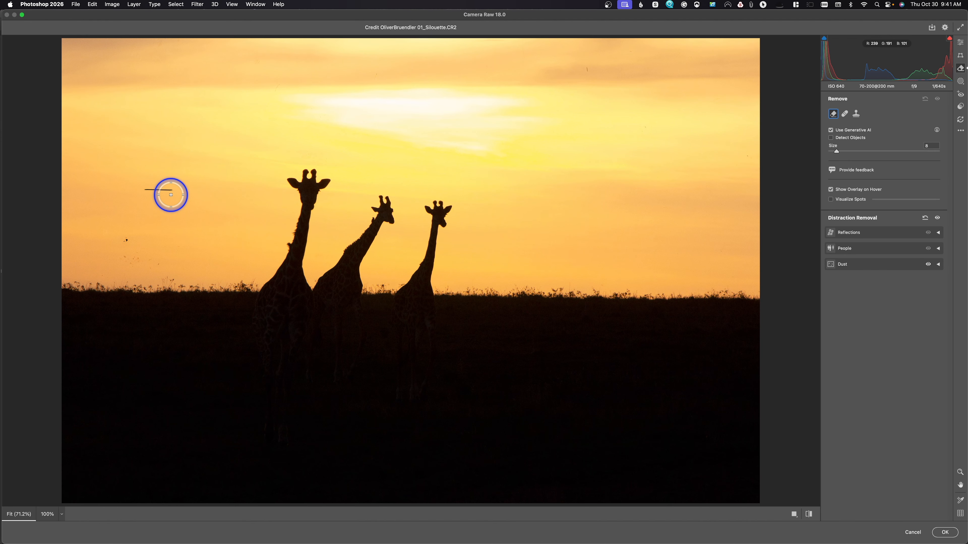
click(945, 533)
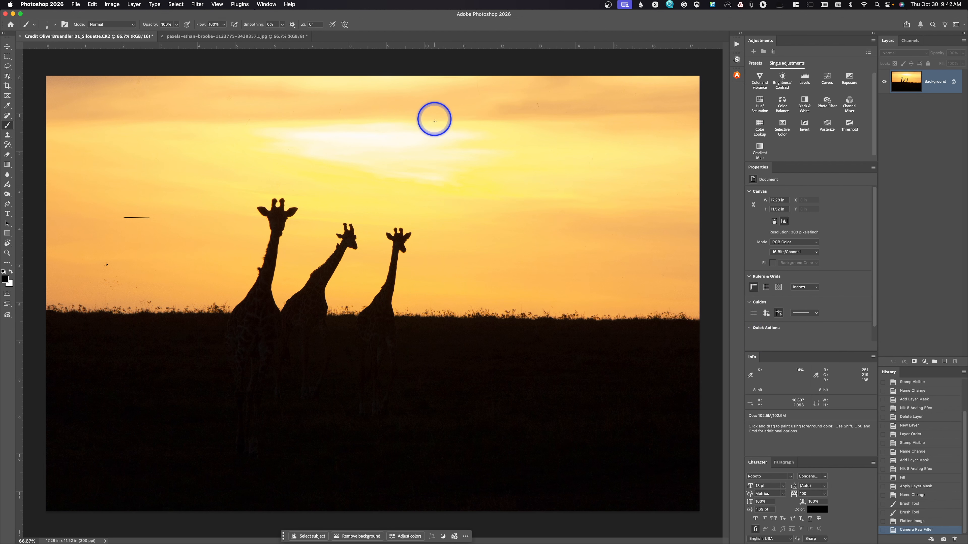
Switch to the mountain lake photo and open it in the Camera Raw filter.
click(233, 36)
key(l)
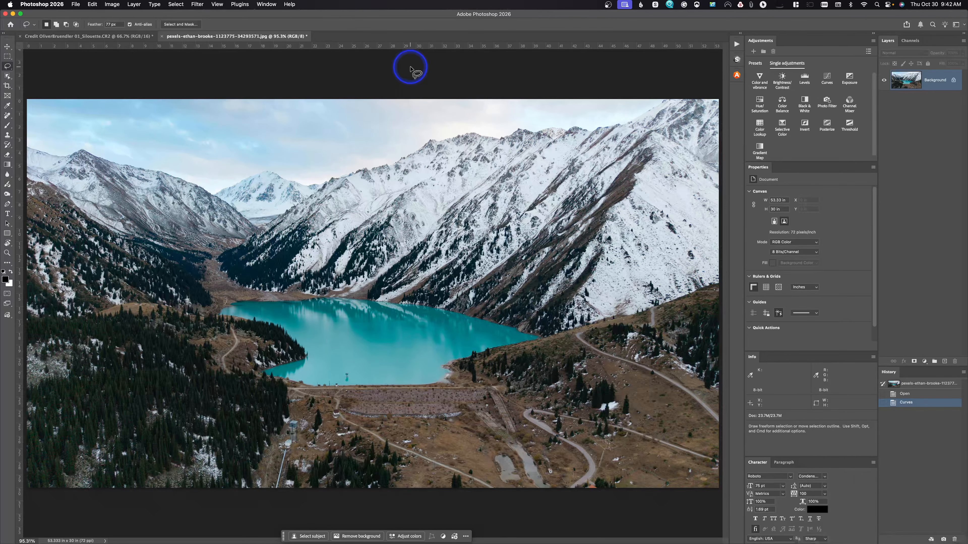
click(197, 4)
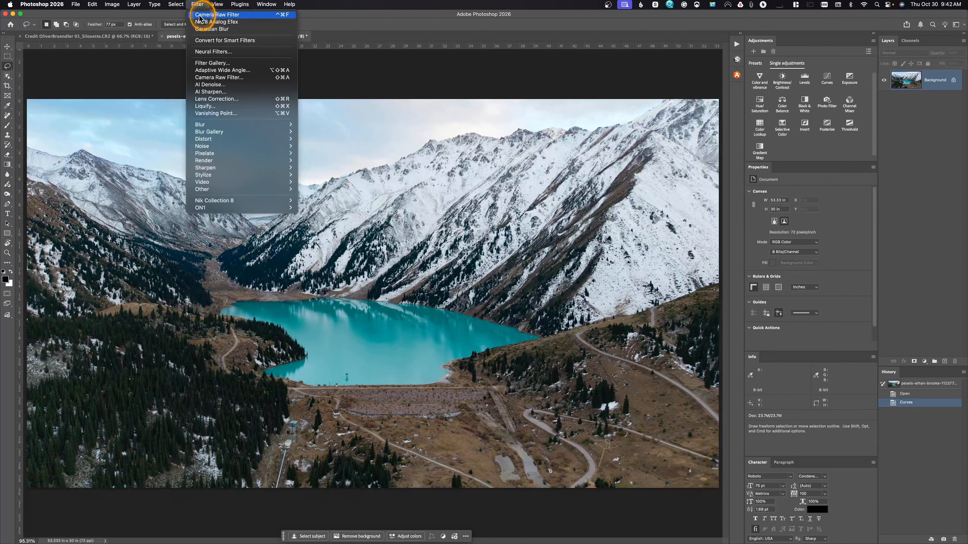
click(212, 77)
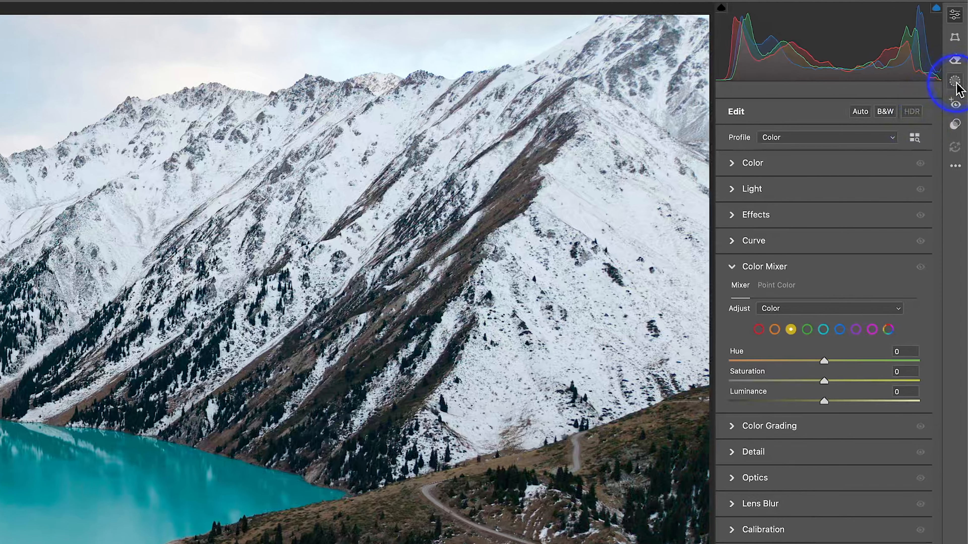
Create a Landscape mask covering only Snow and slightly raise the mask's exposure.
click(956, 83)
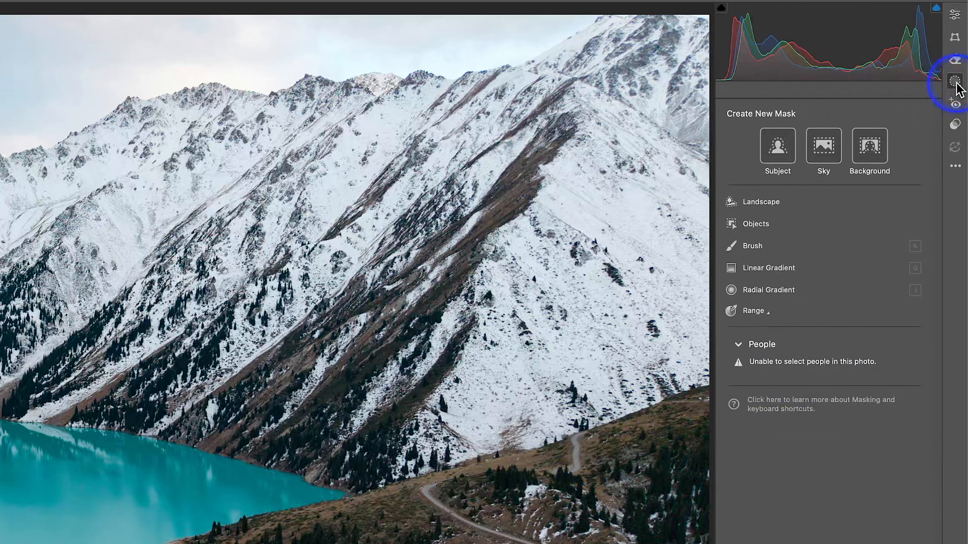
click(761, 203)
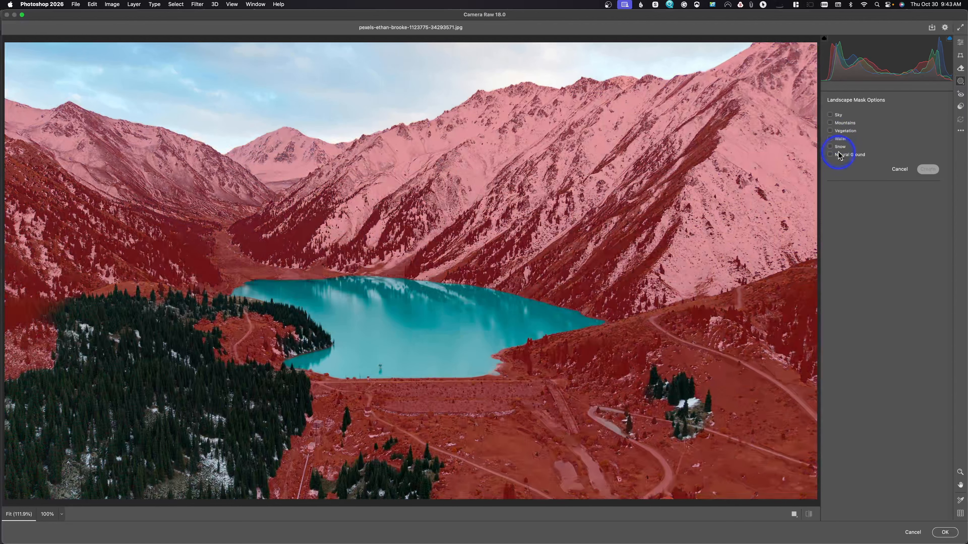
click(831, 147)
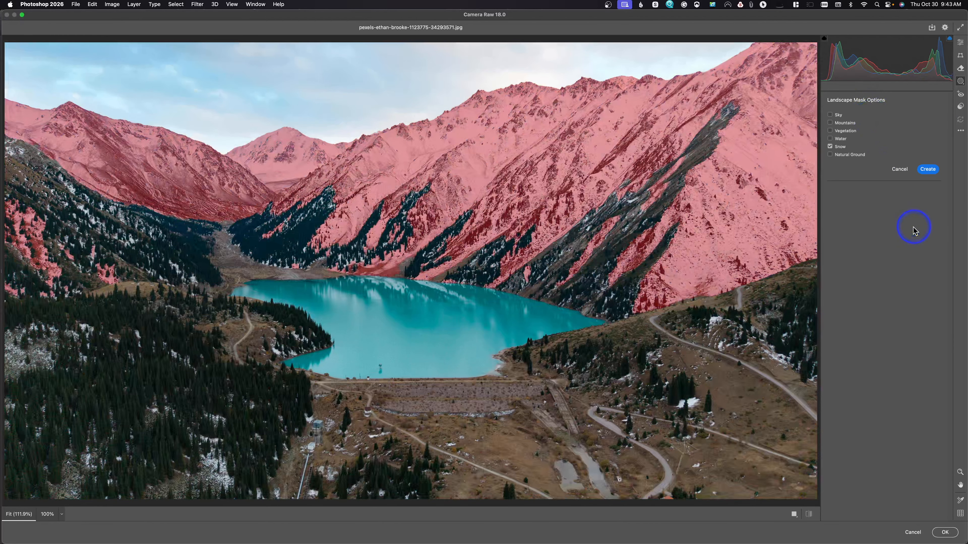
click(928, 169)
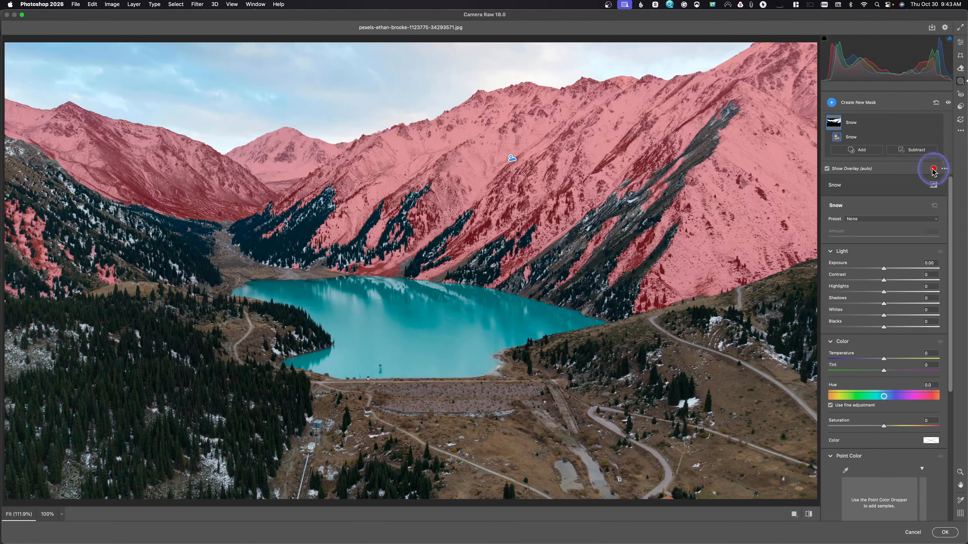
mouse_move(883, 268)
mouse_down()
mouse_move(903, 268)
mouse_move(894, 271)
mouse_up()
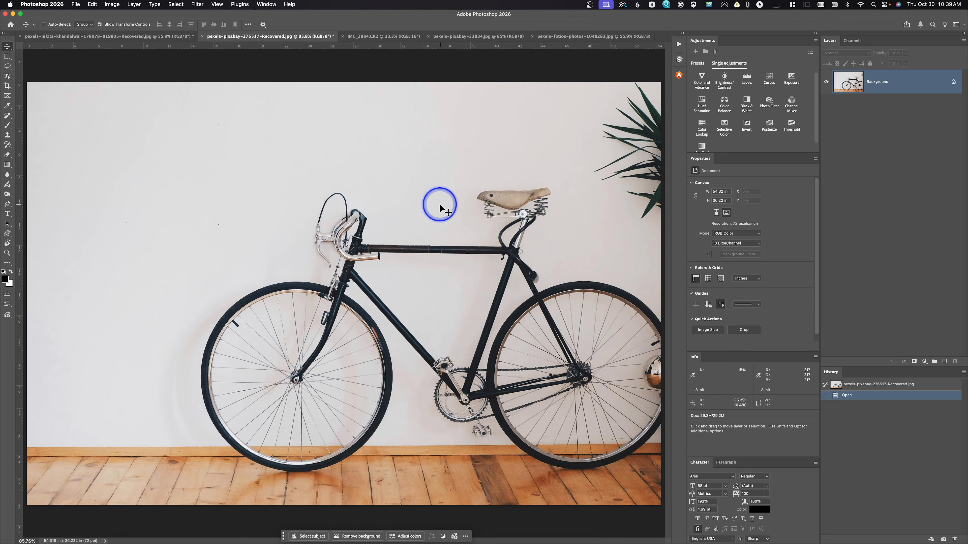
Check the Select Subject and Remove Background processing choices in the Image Processing preferences, leaving Cloud selected and cancelling the dialog.
click(51, 4)
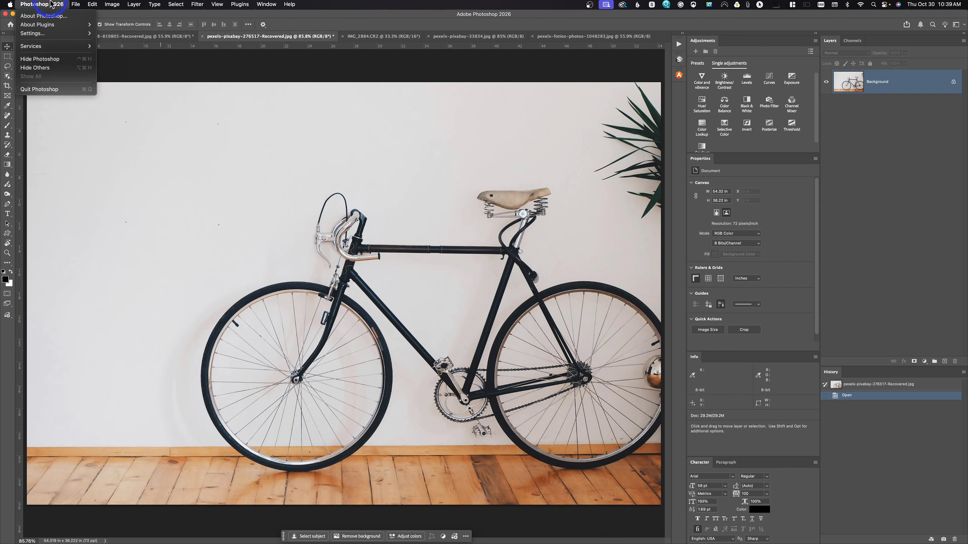
click(55, 34)
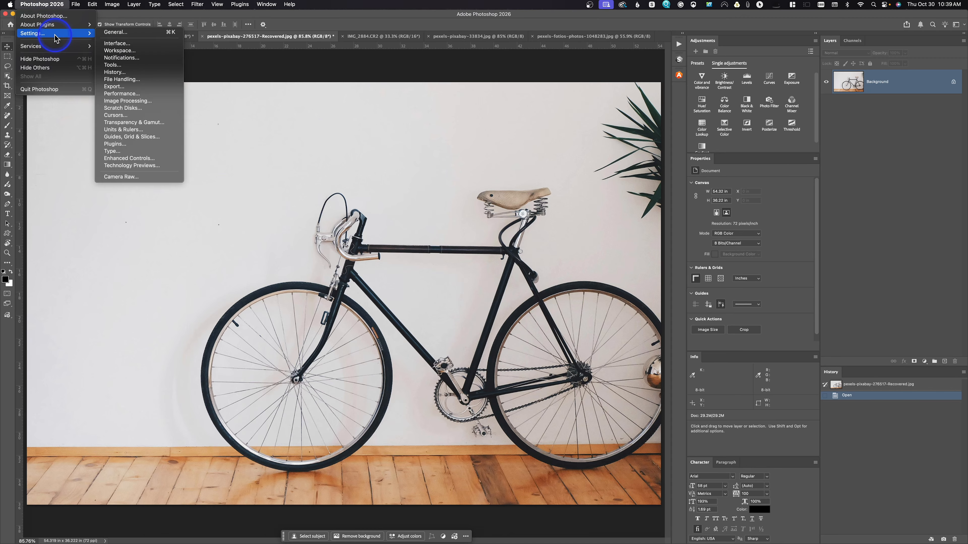
click(131, 94)
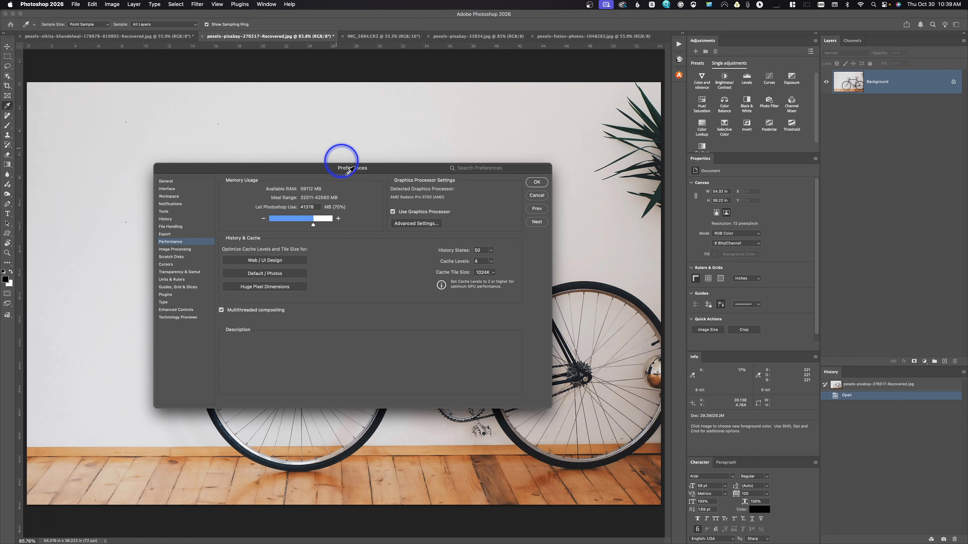
click(189, 250)
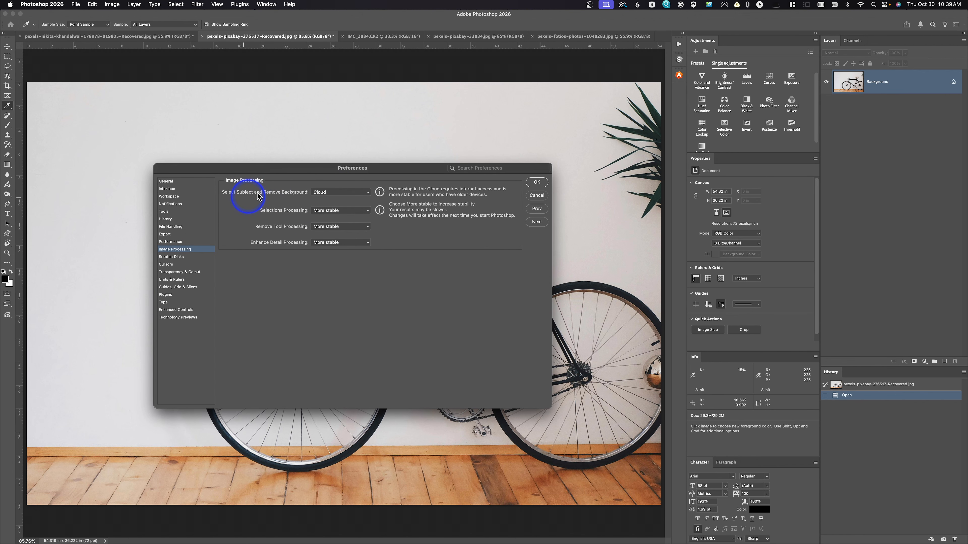
click(345, 194)
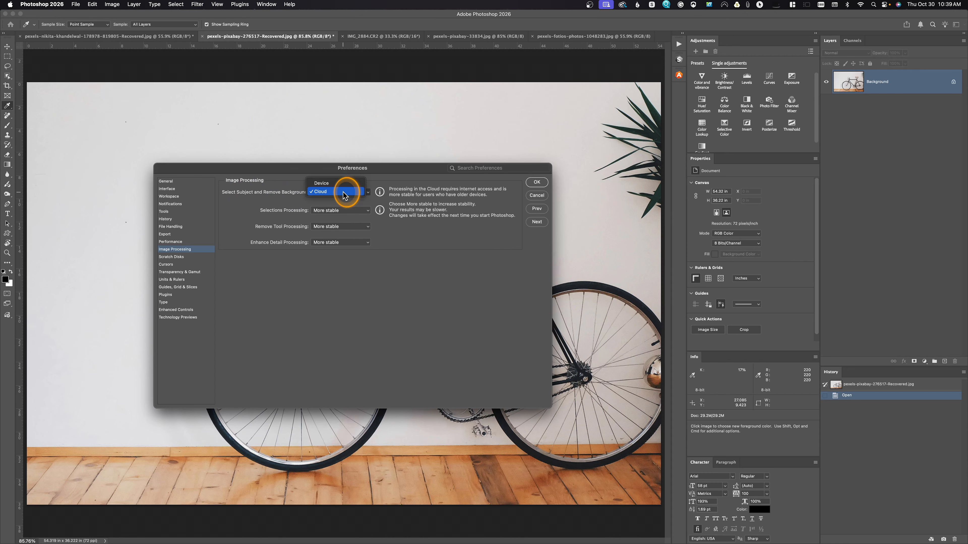
click(345, 193)
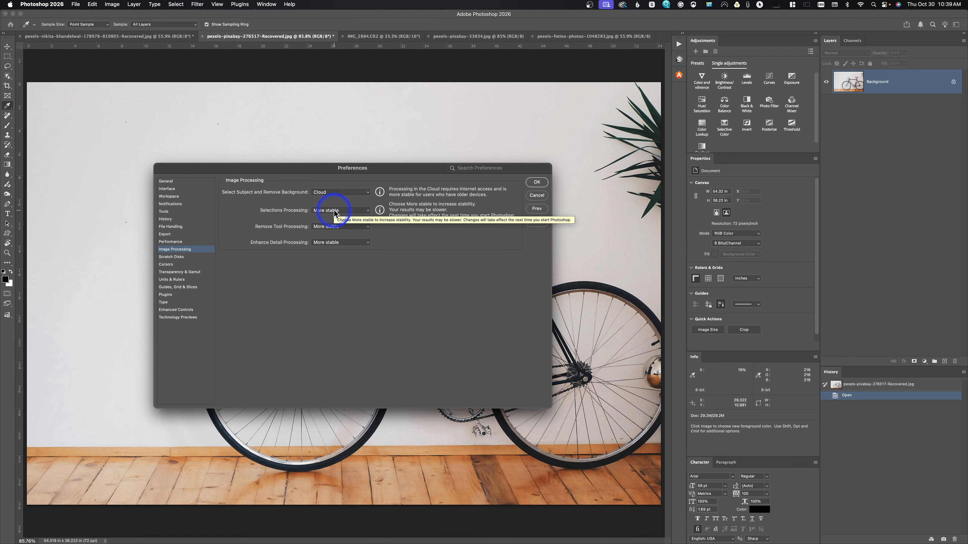
click(536, 195)
key(v)
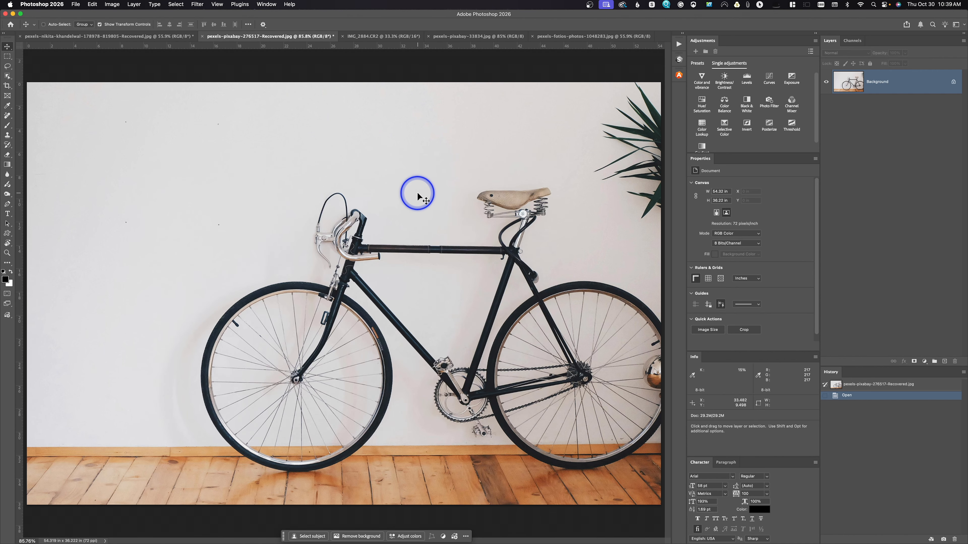
Isolate the bicycle with a layer mask made from Select Subject, and disable that mask.
click(311, 536)
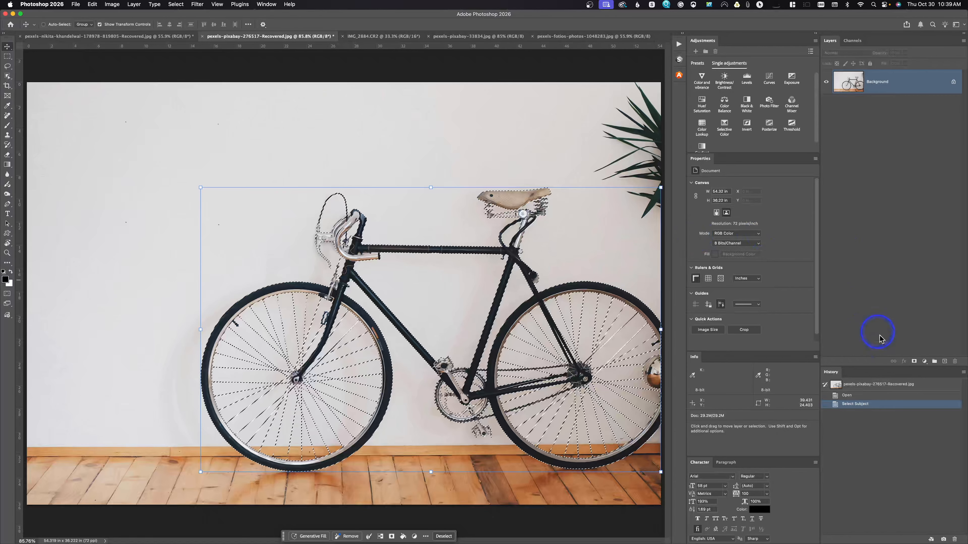
click(915, 362)
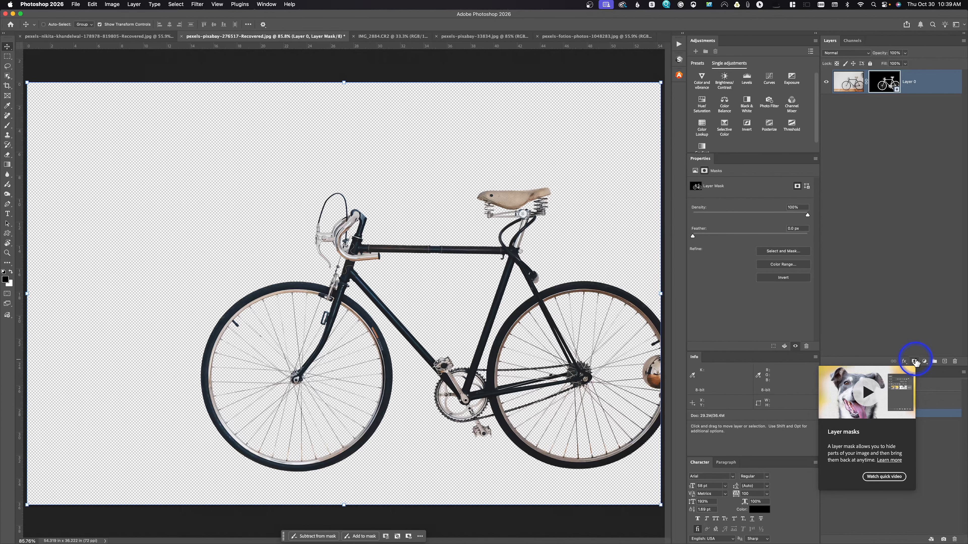
right_click(885, 81)
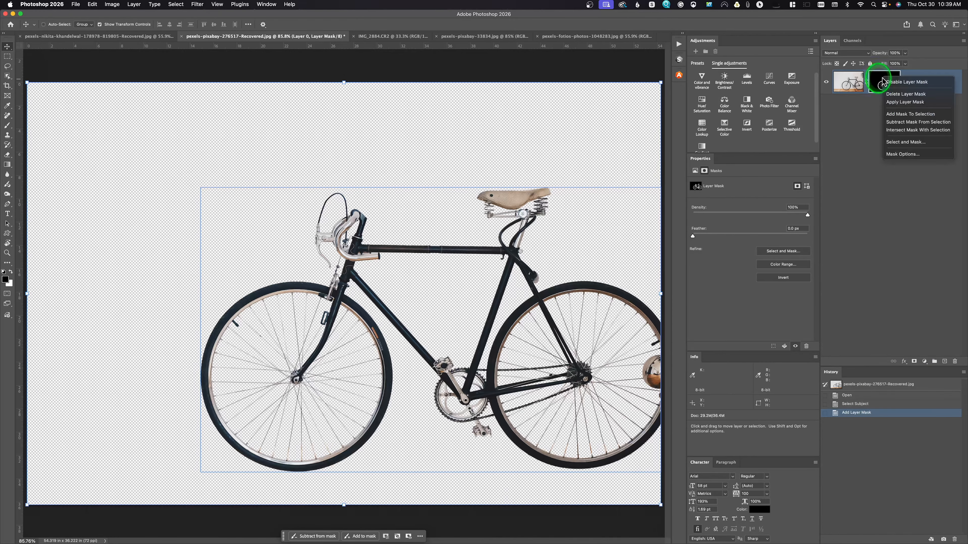
click(906, 82)
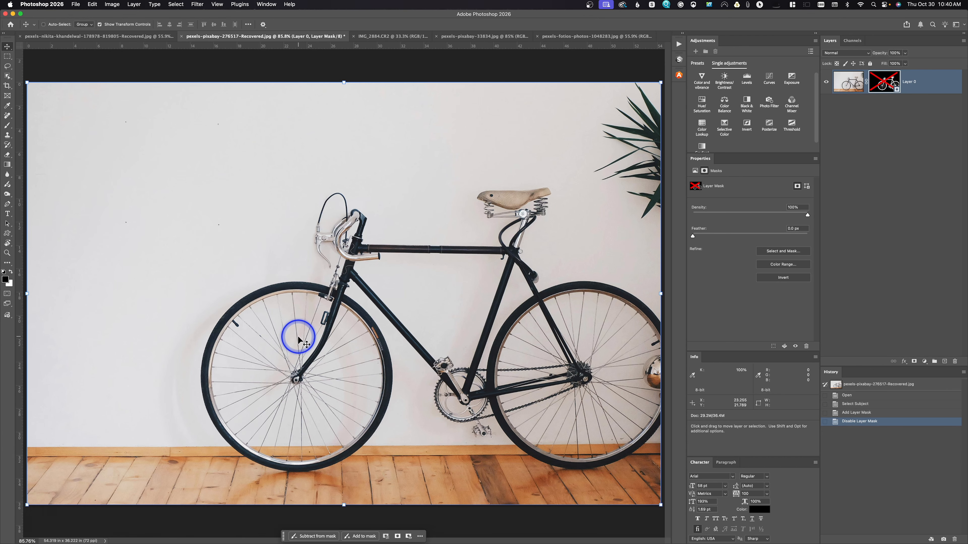
Isolate the motorcycle with a layer mask made from Select Subject and inspect the cutout around the rear wheel's spokes.
click(110, 36)
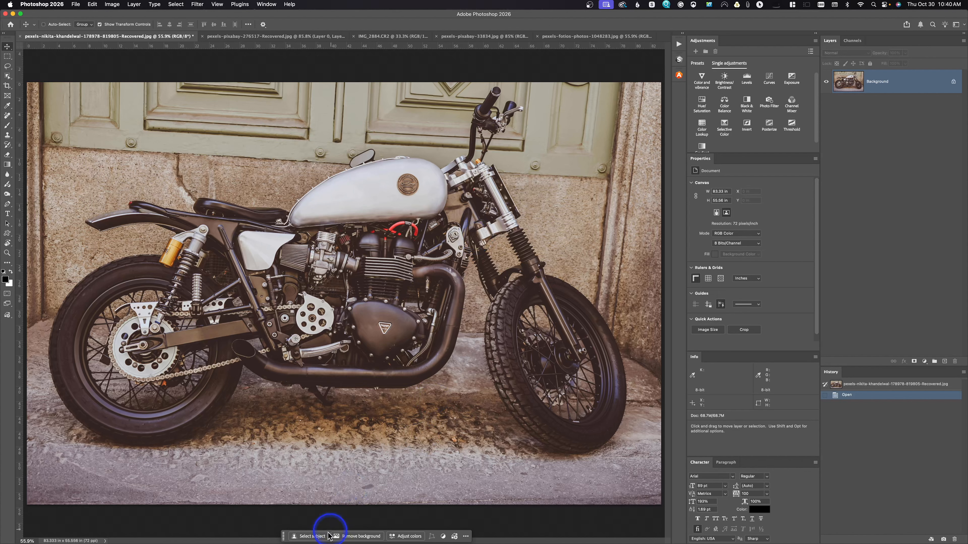
click(320, 536)
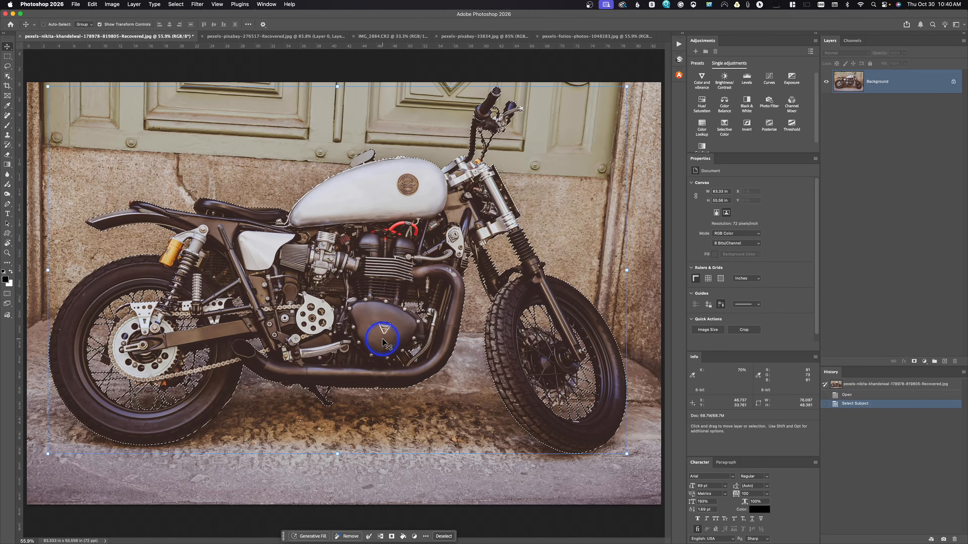
click(915, 362)
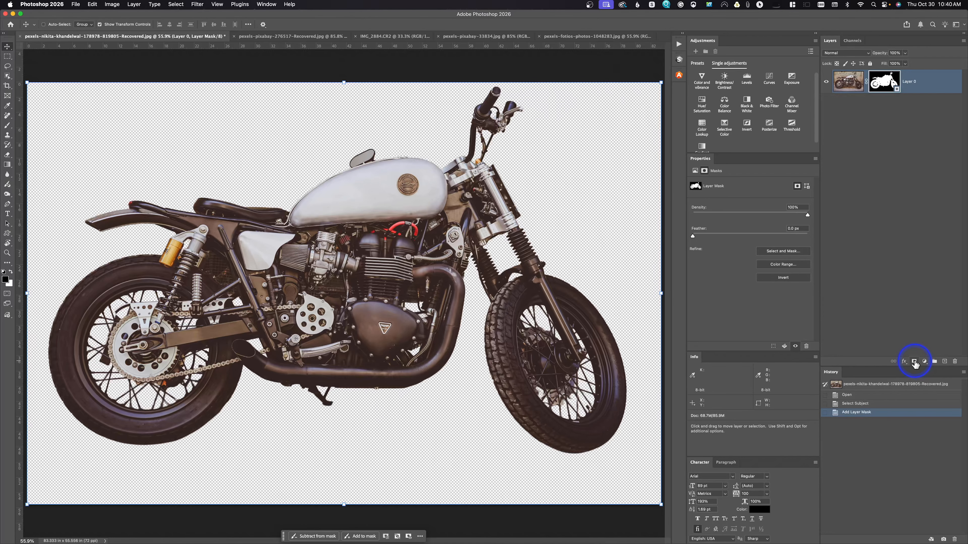
click(7, 253)
drag(112, 326, 173, 379)
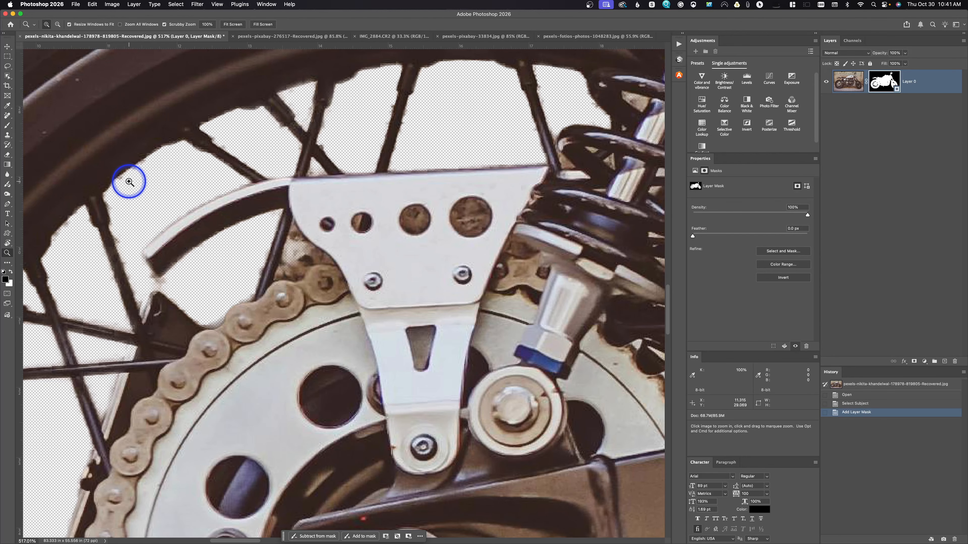
key(super+0)
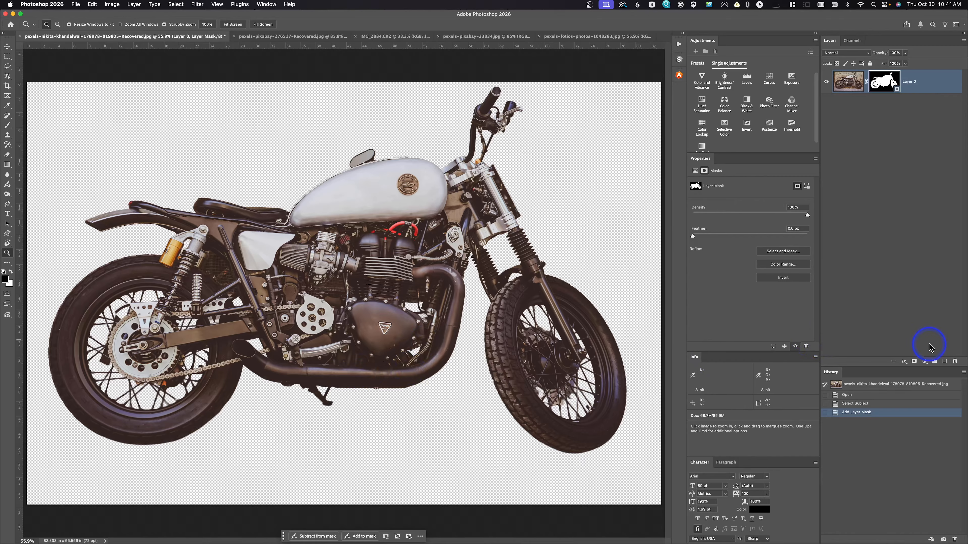
Add a new layer beneath the masked motorcycle layer and fill it with black at 100% opacity.
click(944, 361)
drag(849, 82, 855, 127)
key(shift+F5)
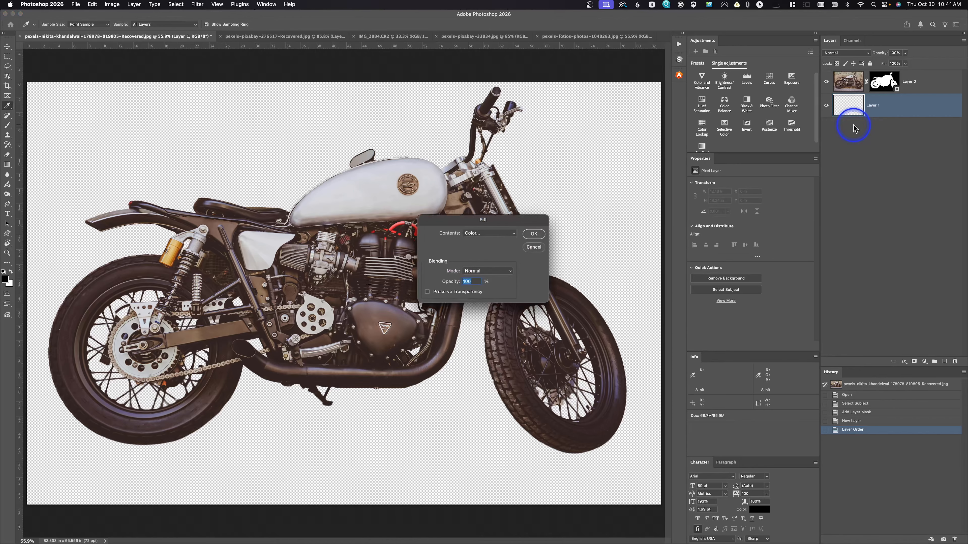
click(490, 231)
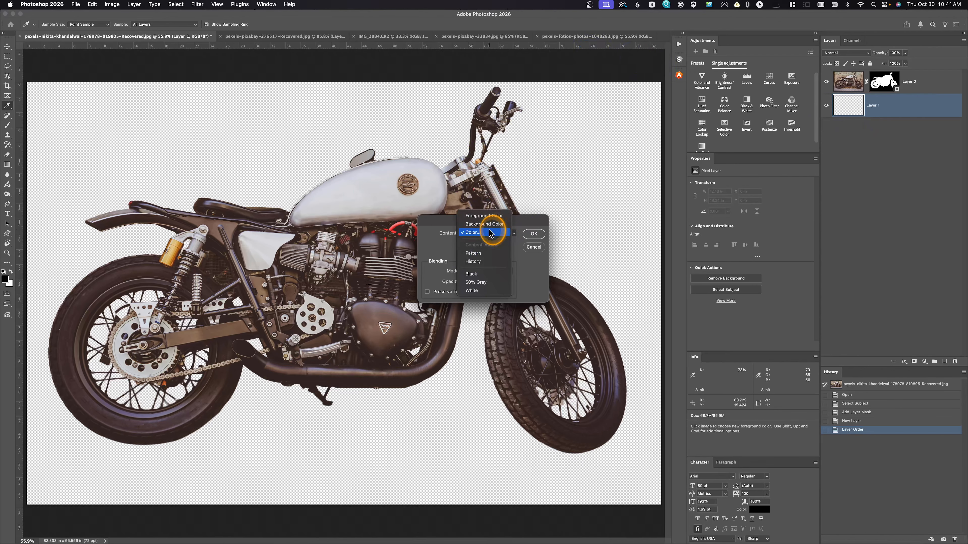
click(490, 273)
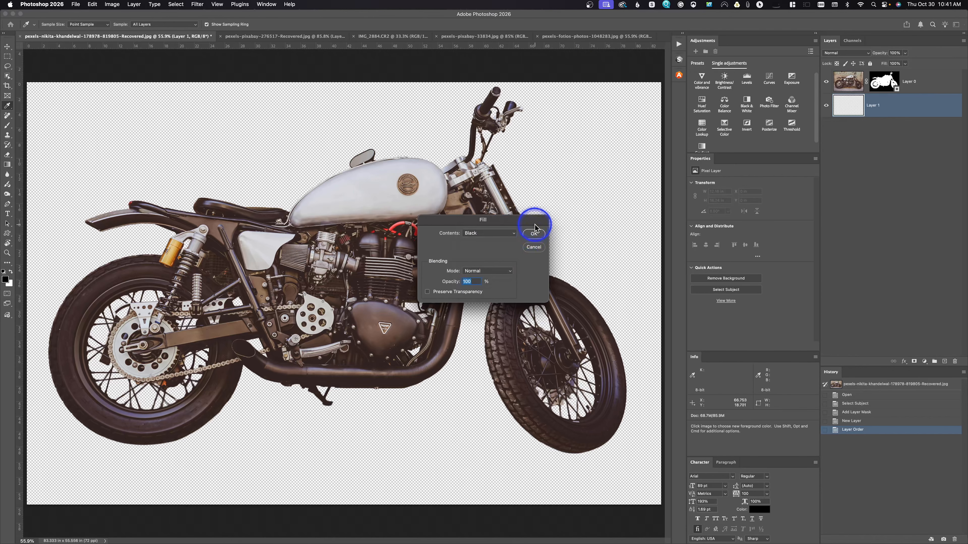
click(534, 234)
key(z)
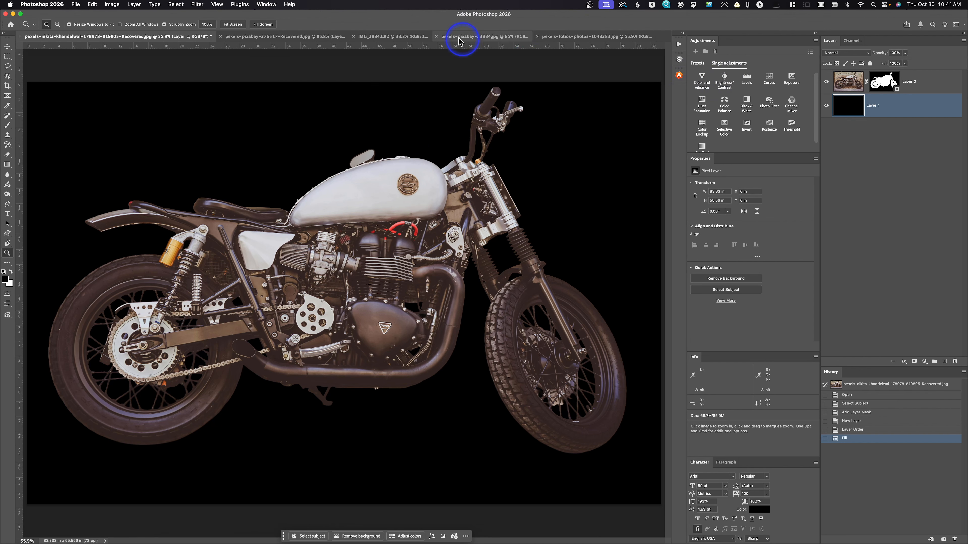
Select the woman in the IMG_2884.CR2 portrait with Select Subject.
click(391, 37)
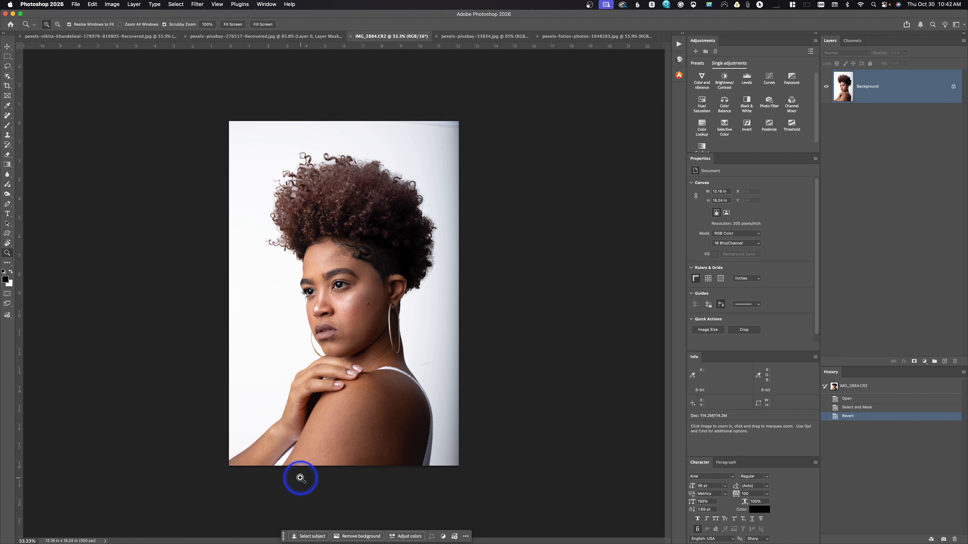
click(312, 537)
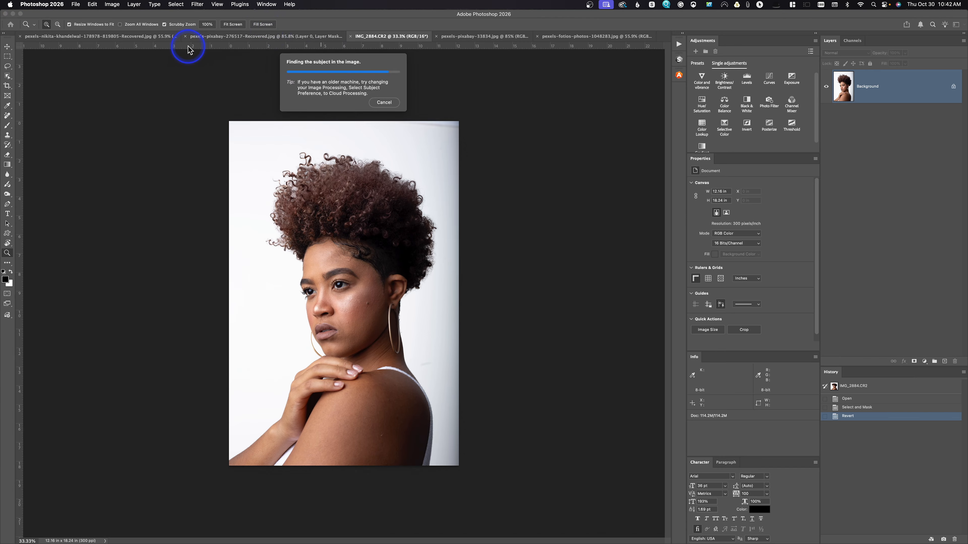
Refine the hair of the portrait selection in Select and Mask and output the result as a layer mask.
click(184, 6)
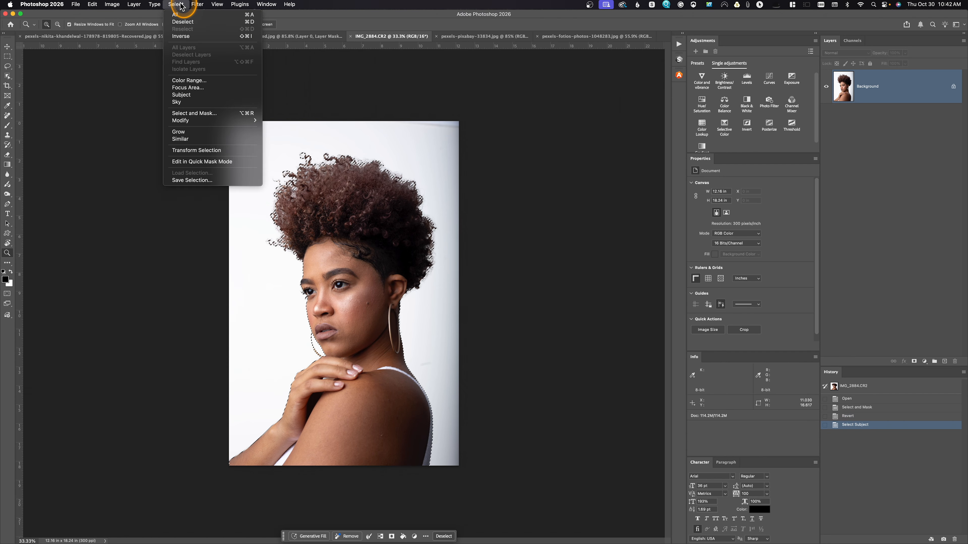
click(201, 113)
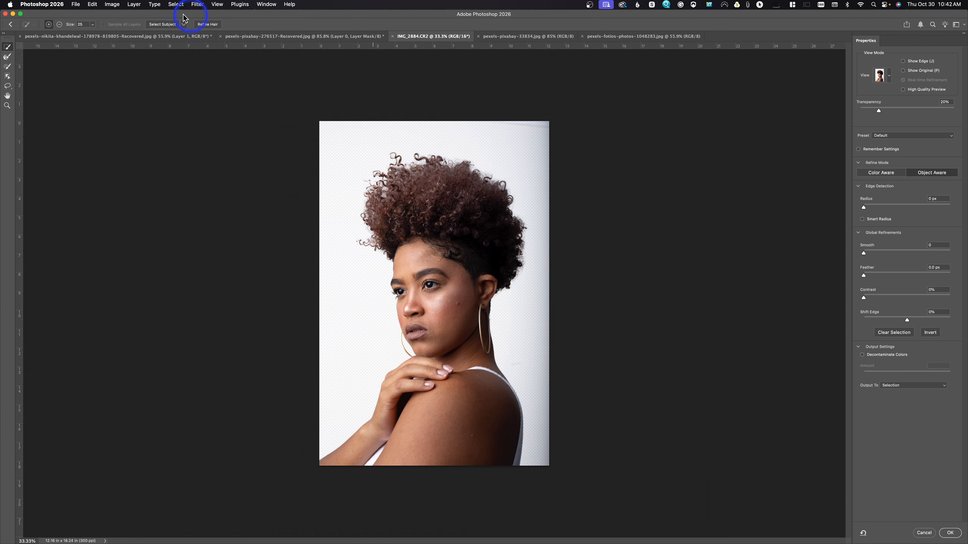
click(208, 24)
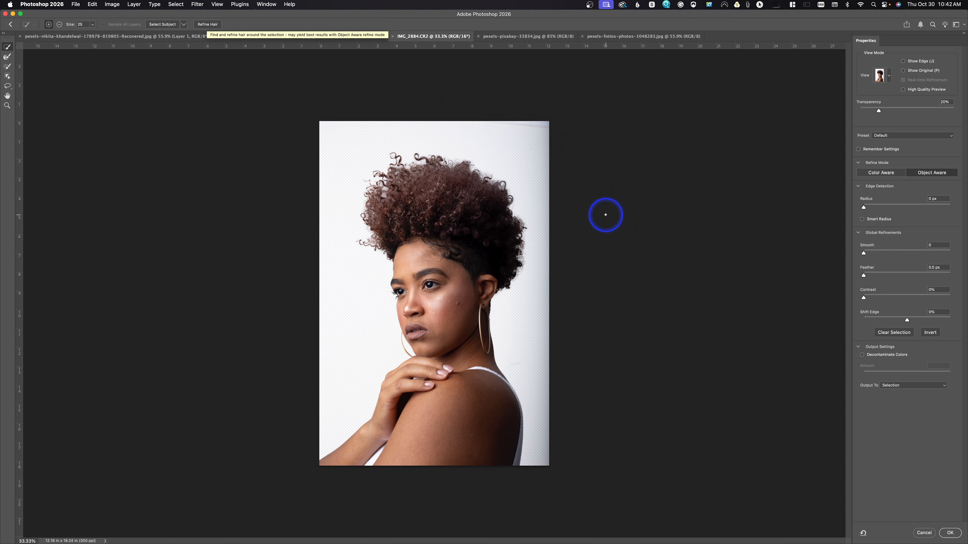
click(895, 389)
click(896, 394)
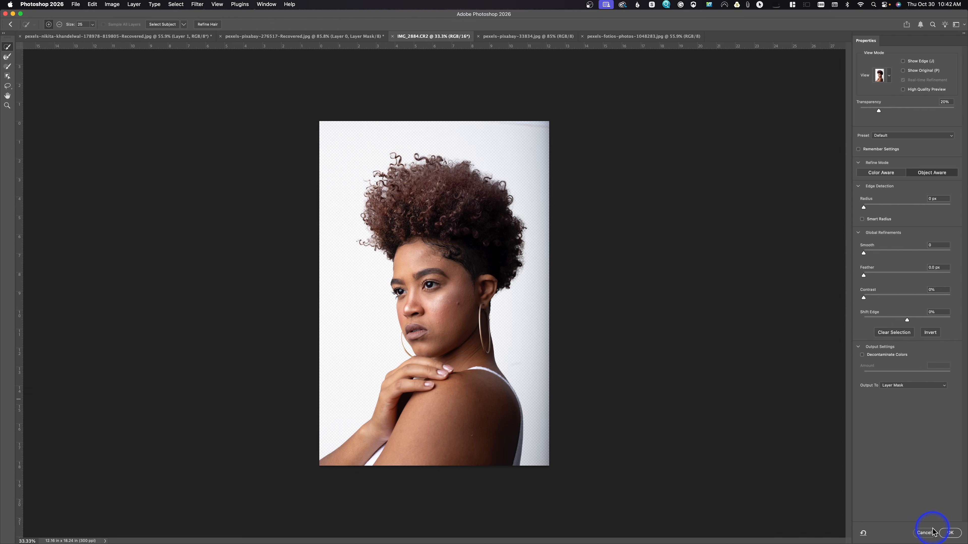
click(950, 533)
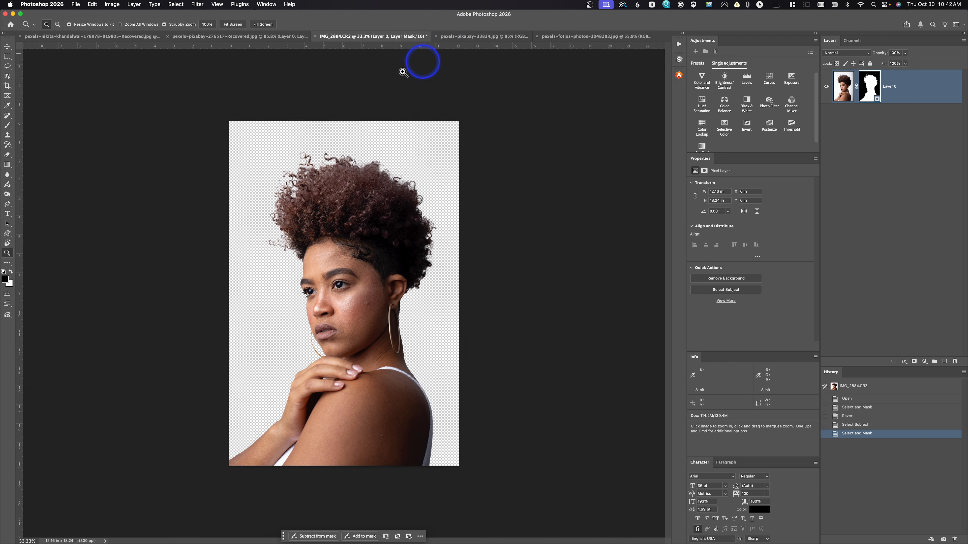
Bring the masked portrait layer into the red sunset document pexels-pixabay-33834.jpg and convert it to a smart object.
click(8, 47)
drag(367, 274, 389, 302)
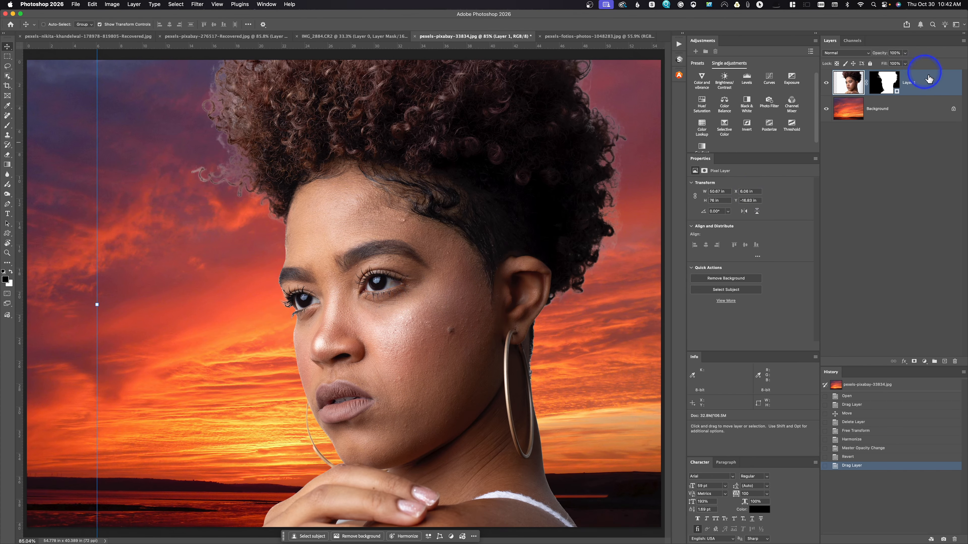
right_click(946, 87)
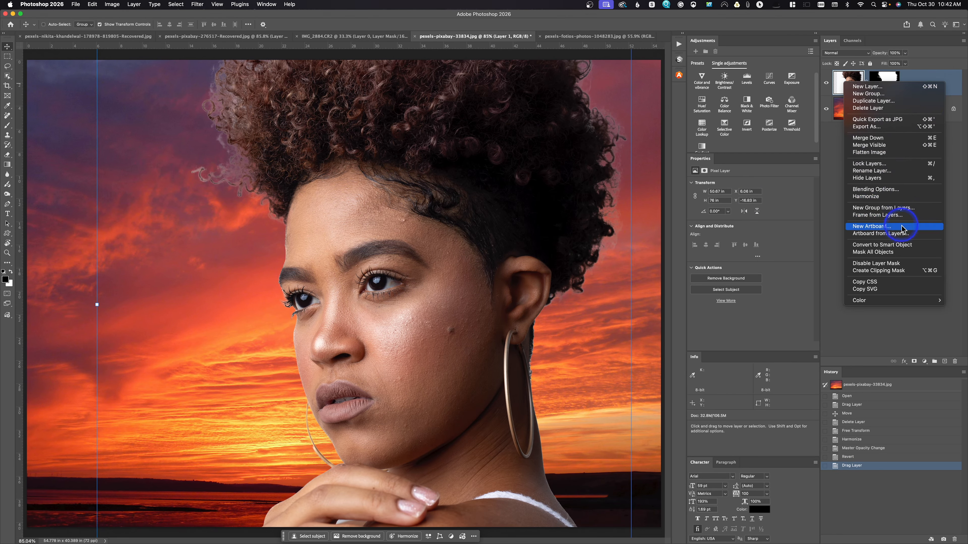
click(906, 244)
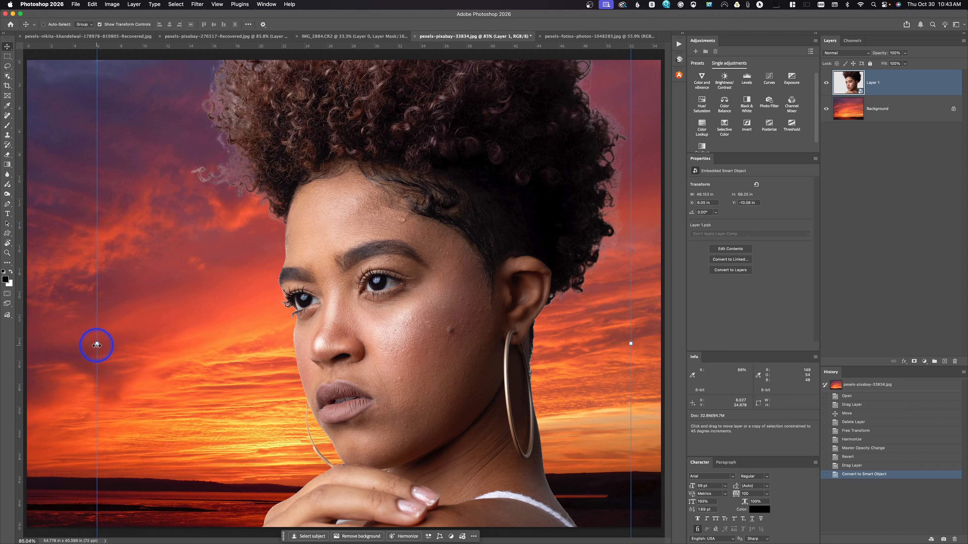
Scale the portrait down to about 52.6% and position it right of centre over the red sunset.
drag(96, 345, 223, 367)
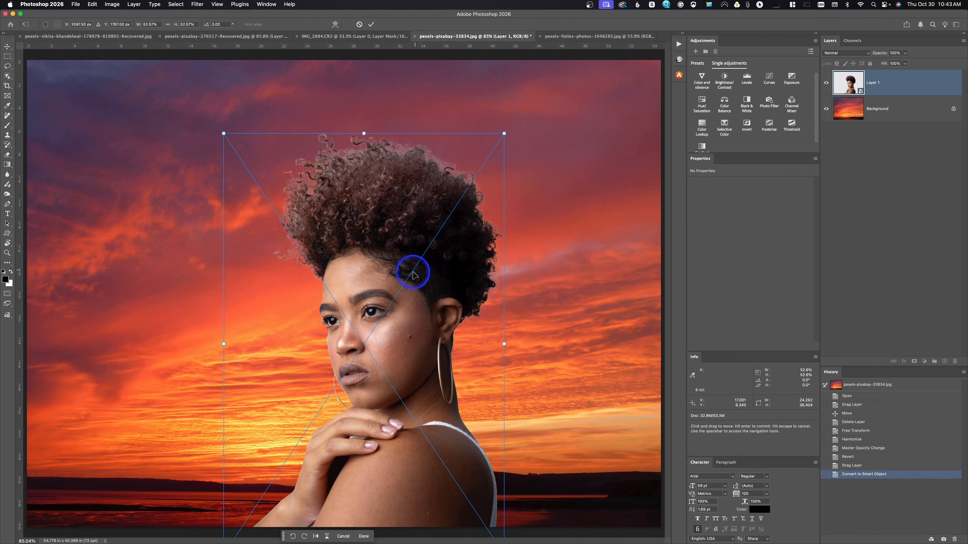
drag(413, 276, 462, 266)
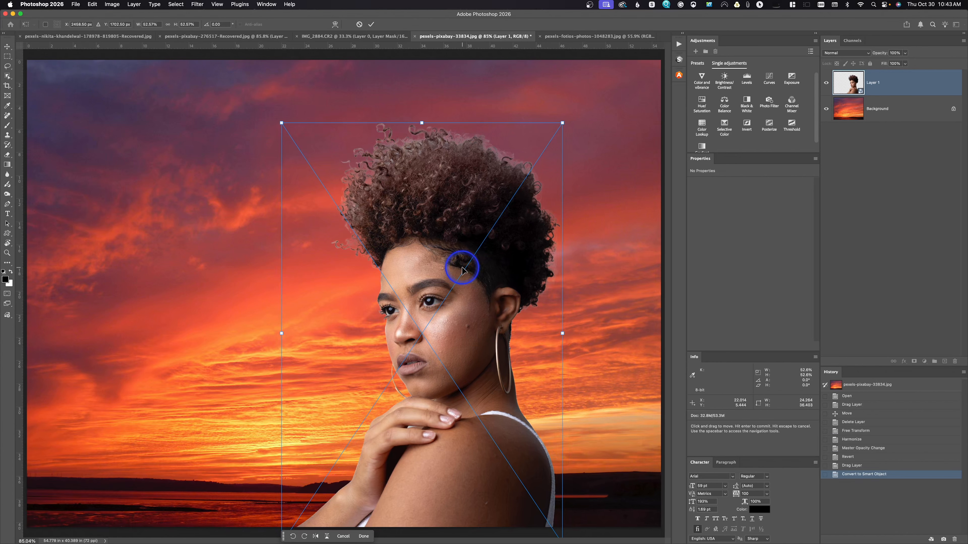
key(Return)
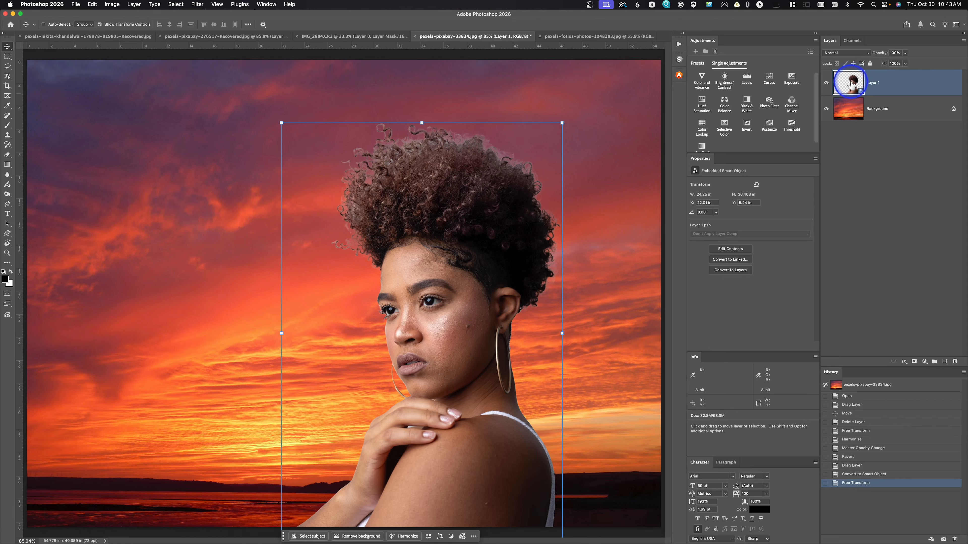
Harmonize the portrait with the red sunset and lower the harmonized layer's opacity to about 65%.
key(ctrl)
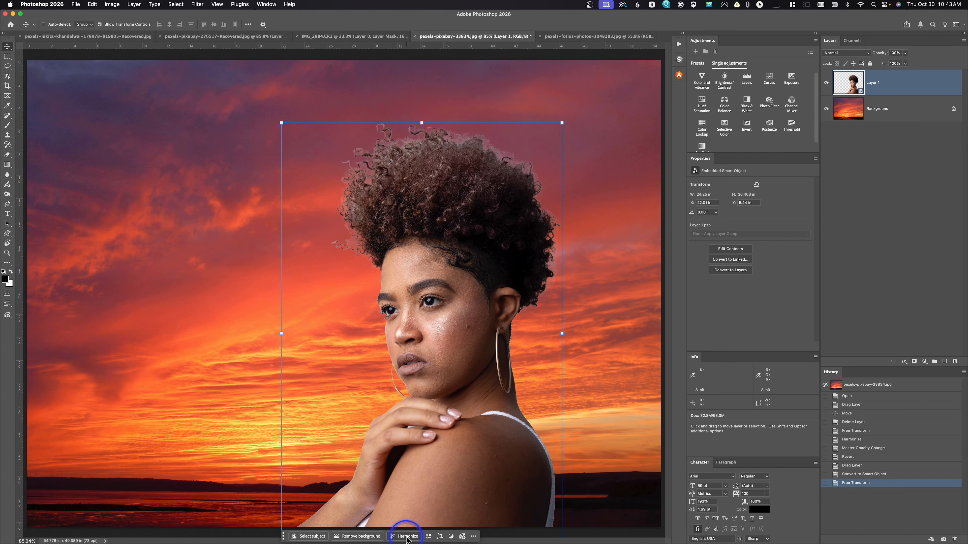
key(ctrl)
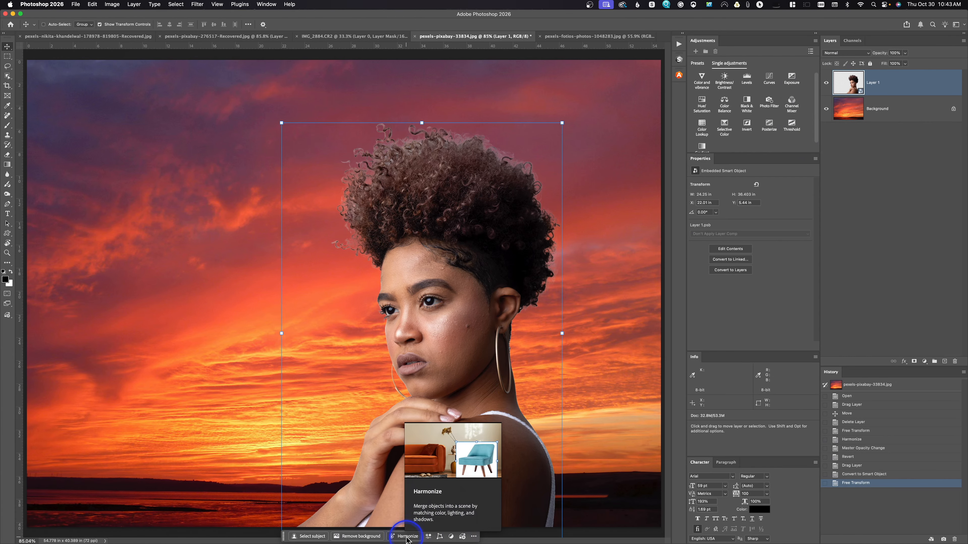
click(407, 538)
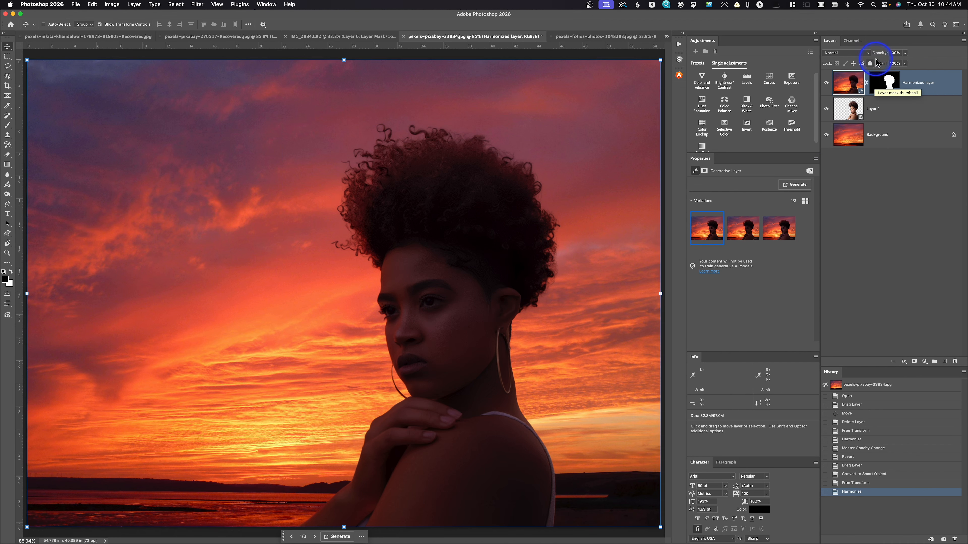
click(906, 53)
drag(906, 62, 894, 65)
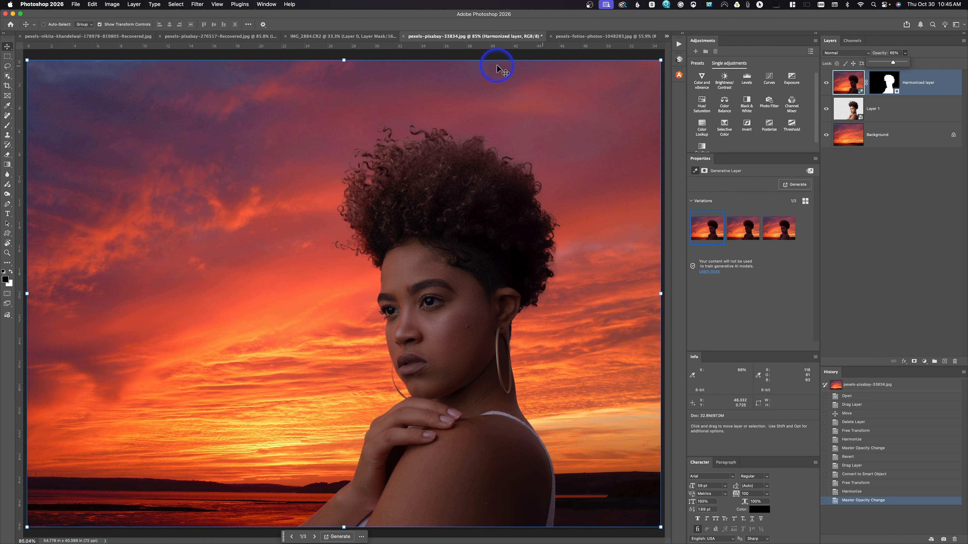
Bring the masked portrait from IMG_2884.CR2 into the landscape document pexels-fotios-photos-1048283.jpg and convert it to a smart object.
click(340, 36)
drag(340, 255, 385, 201)
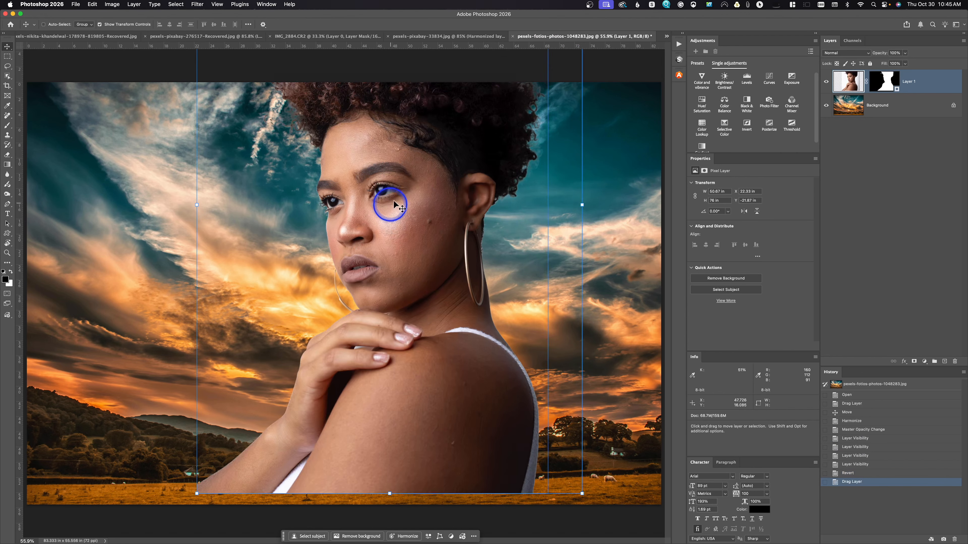
right_click(936, 87)
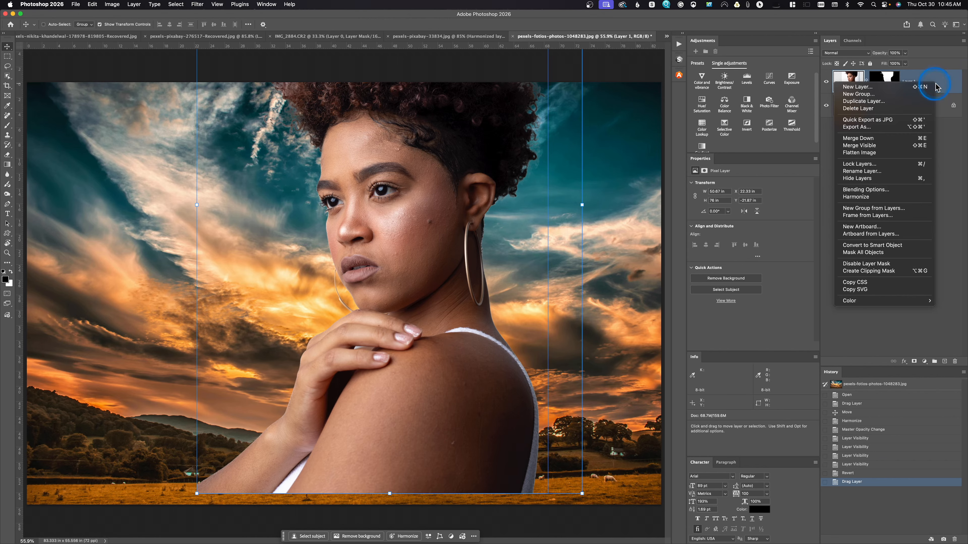
click(917, 246)
Scale the portrait to about 75.5% and place it against the lower edge of the landscape, slightly right of centre.
key(super+t)
drag(553, 229, 509, 225)
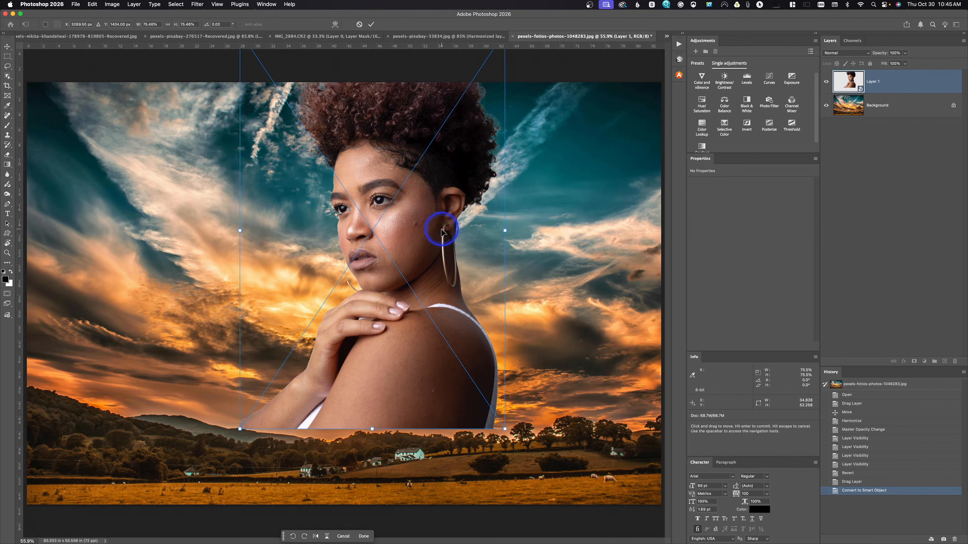
drag(424, 231, 452, 304)
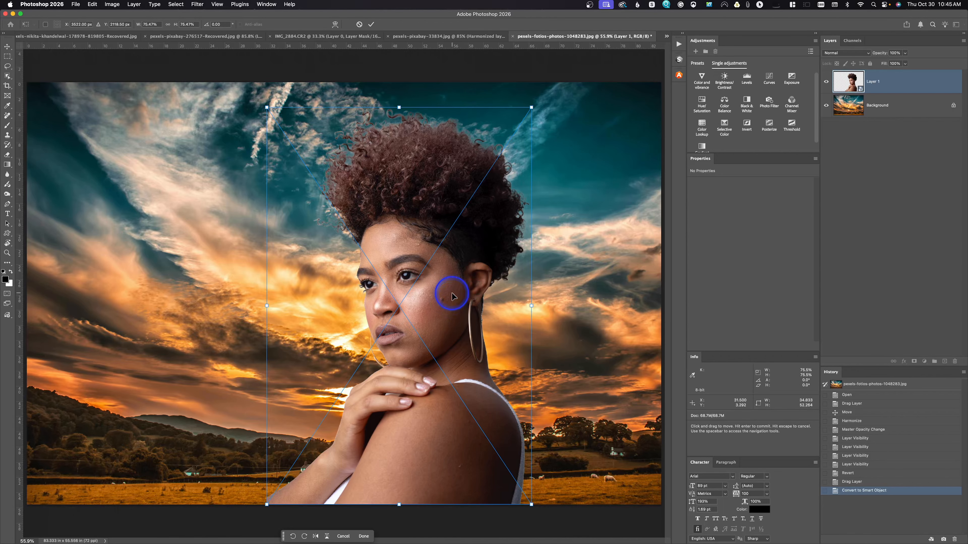
key(Return)
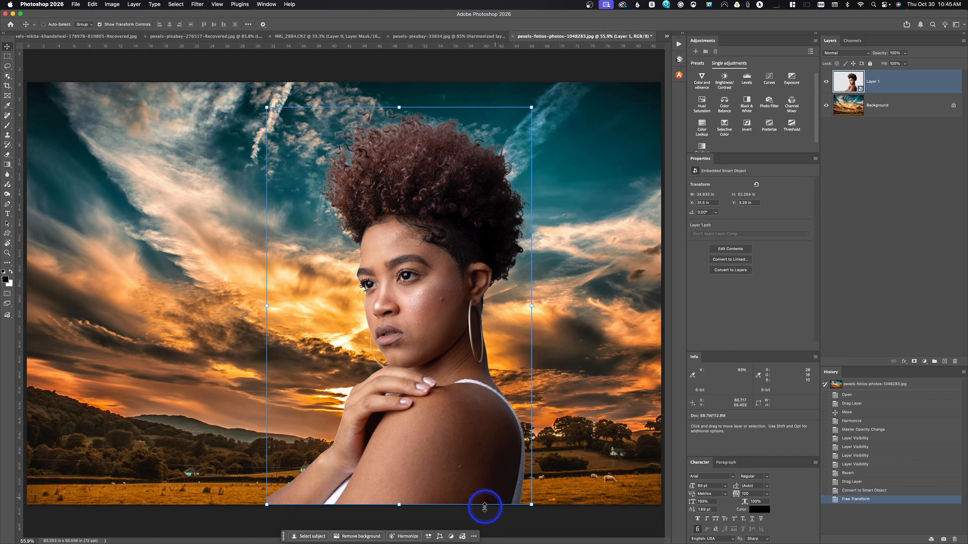
Harmonize the portrait with the landscape and reduce the harmonized layer's opacity to about 76%.
click(403, 536)
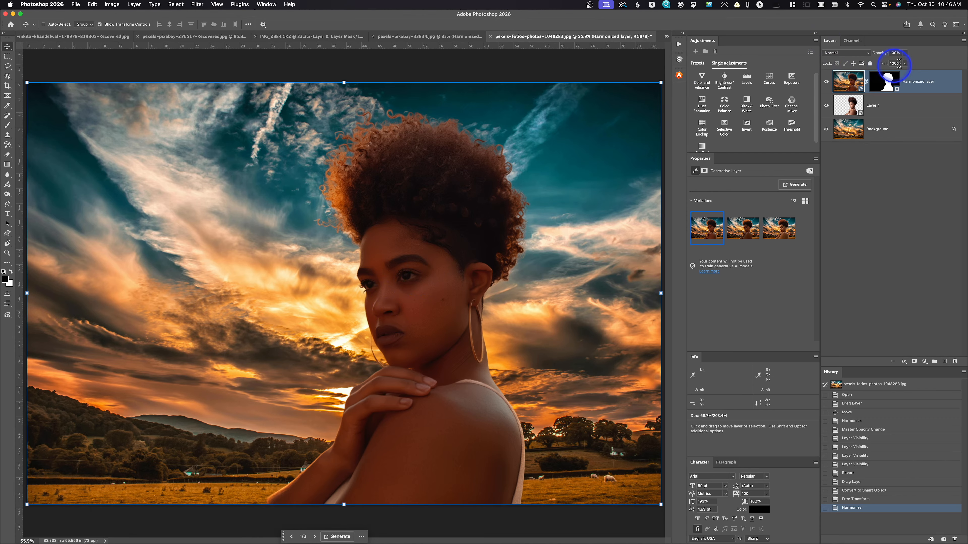
drag(885, 53, 877, 55)
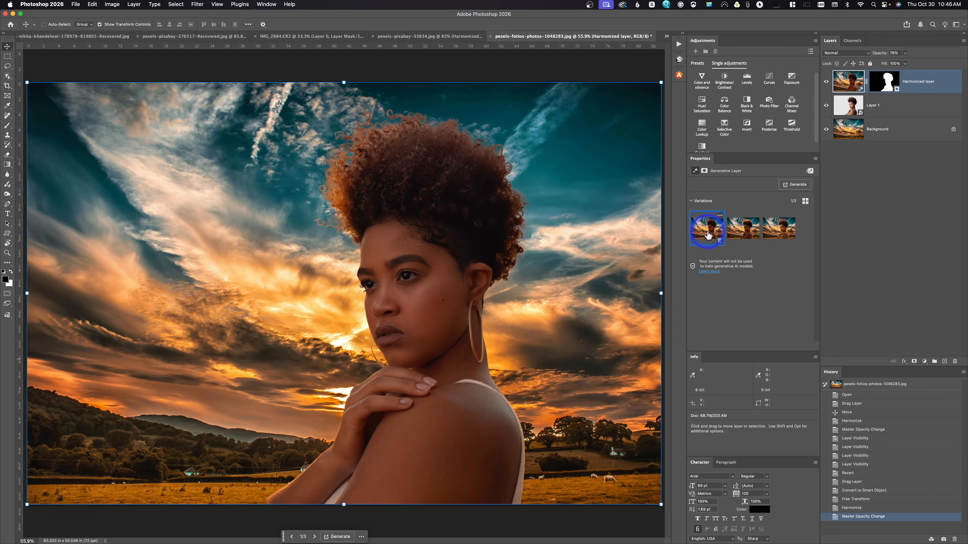
Compare the three harmonized variations, set the layer's opacity back to 100%, and choose the first variation.
click(741, 230)
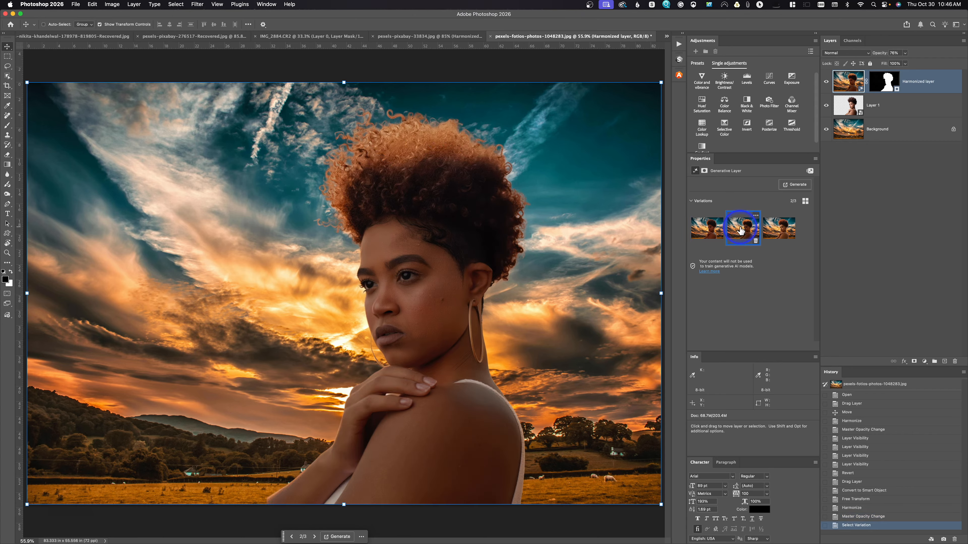
click(775, 228)
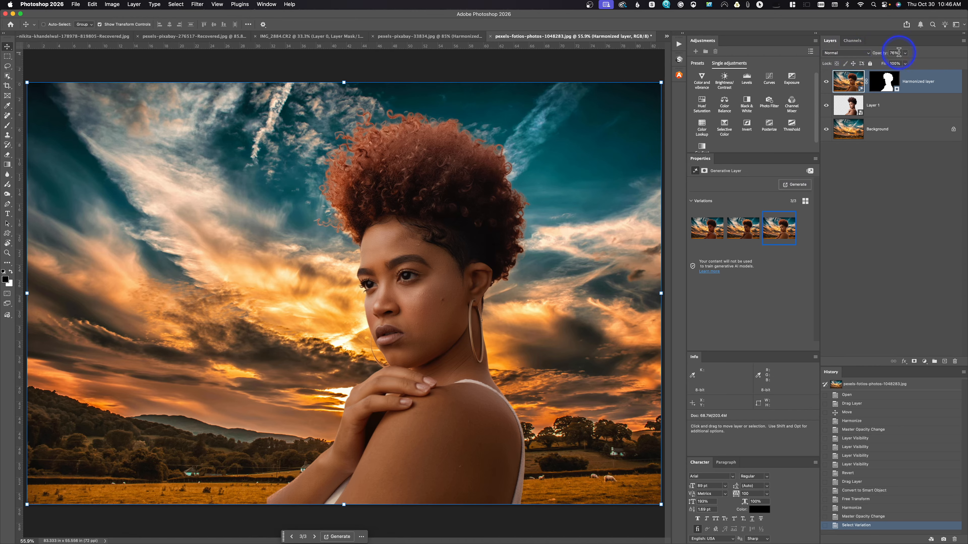
drag(878, 55, 953, 169)
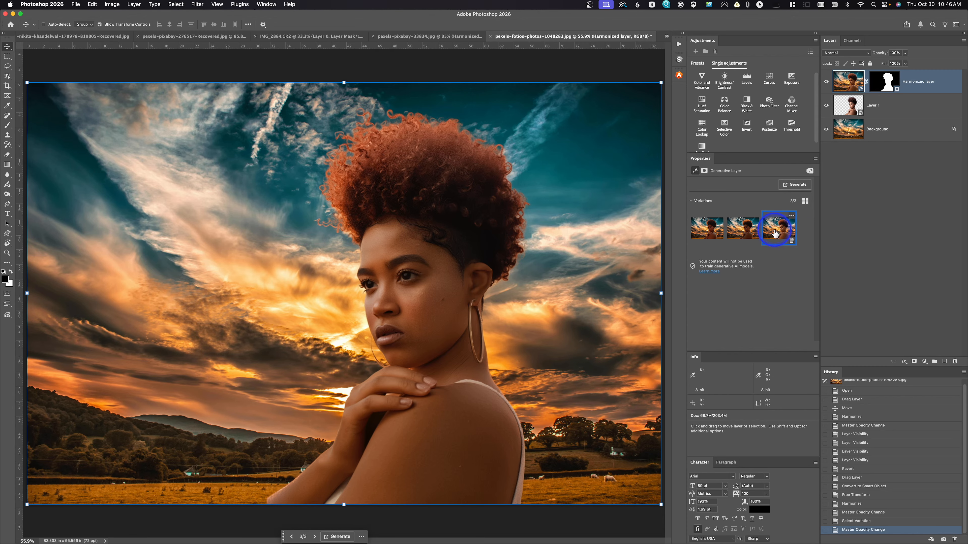
click(741, 232)
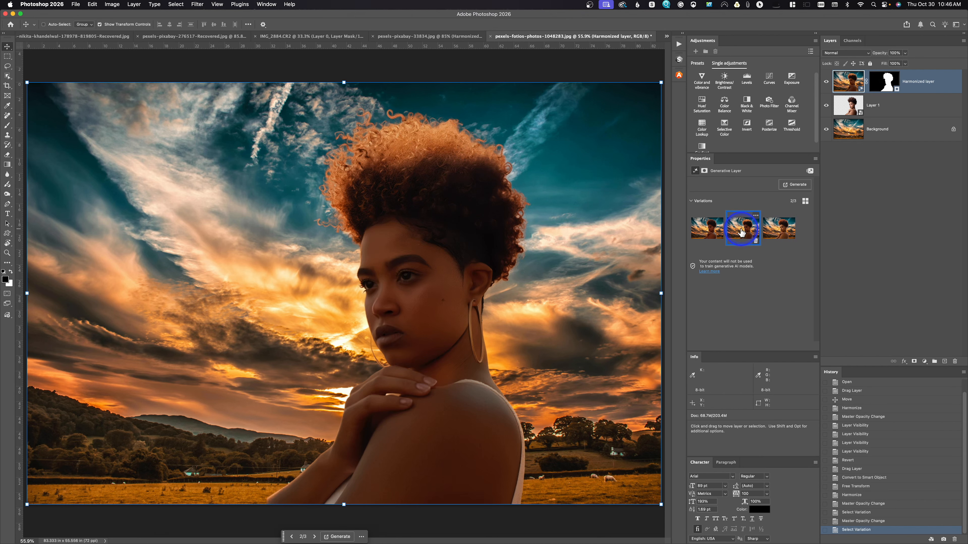
click(715, 231)
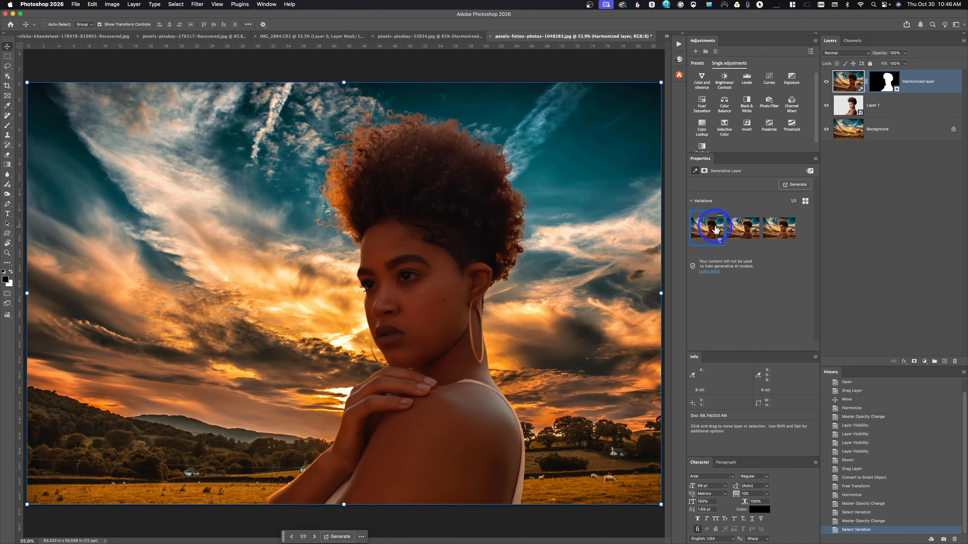
mouse_move(715, 229)
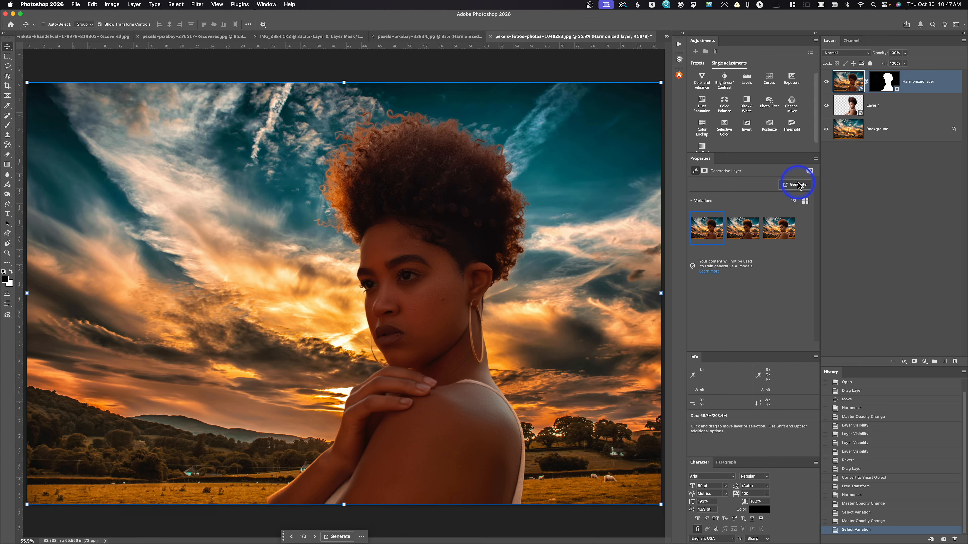
mouse_move(752, 222)
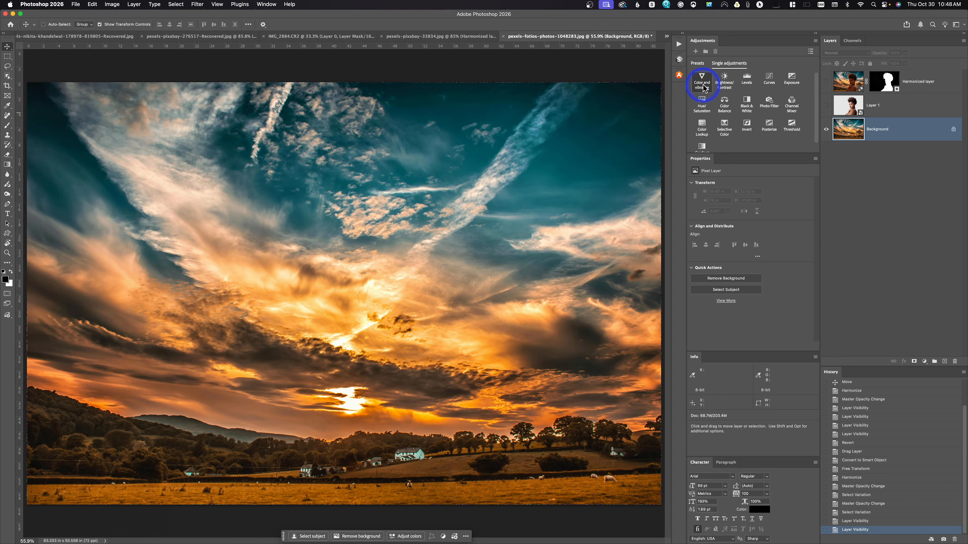
Add a Color and Vibrance adjustment layer above the Background and check its white balance choices, keeping Default.
click(703, 87)
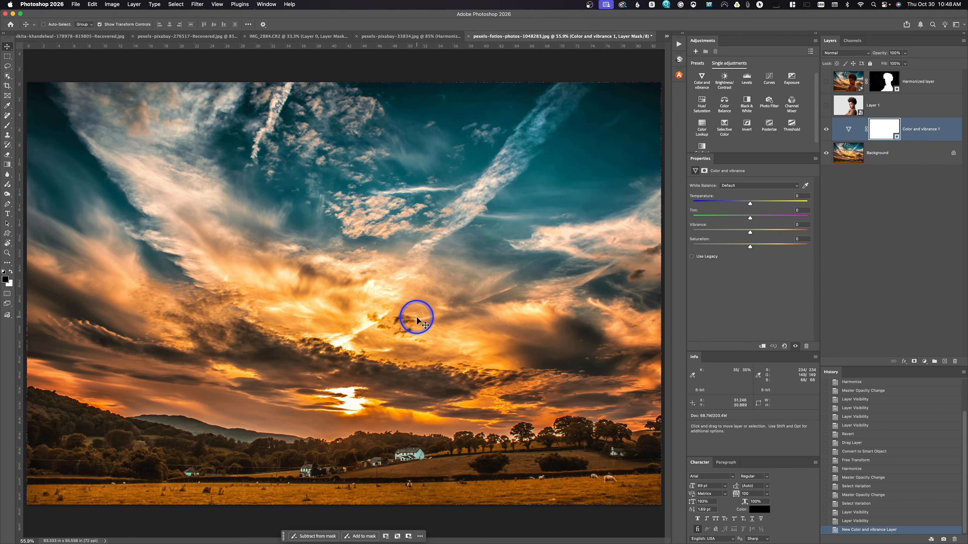
click(744, 191)
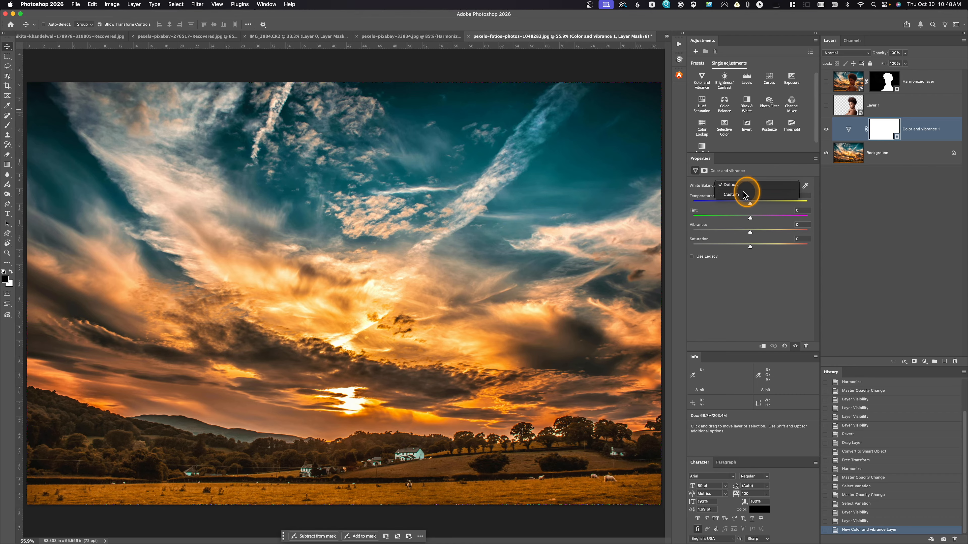
click(743, 185)
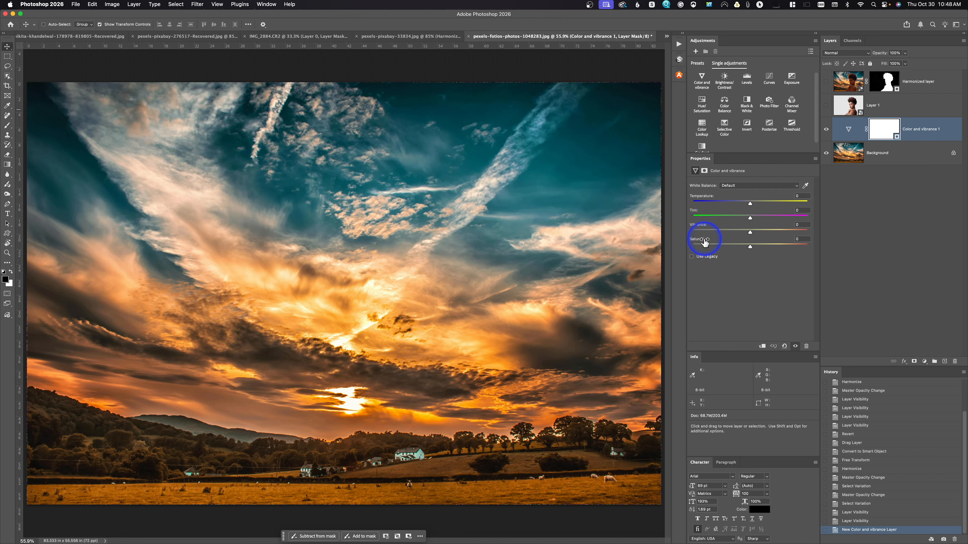
Try a Temperature of -35, settle on +1, and set Tint to -1, Vibrance to -1 and Saturation to -12.
mouse_move(750, 204)
mouse_down()
mouse_move(763, 205)
mouse_move(732, 209)
mouse_up()
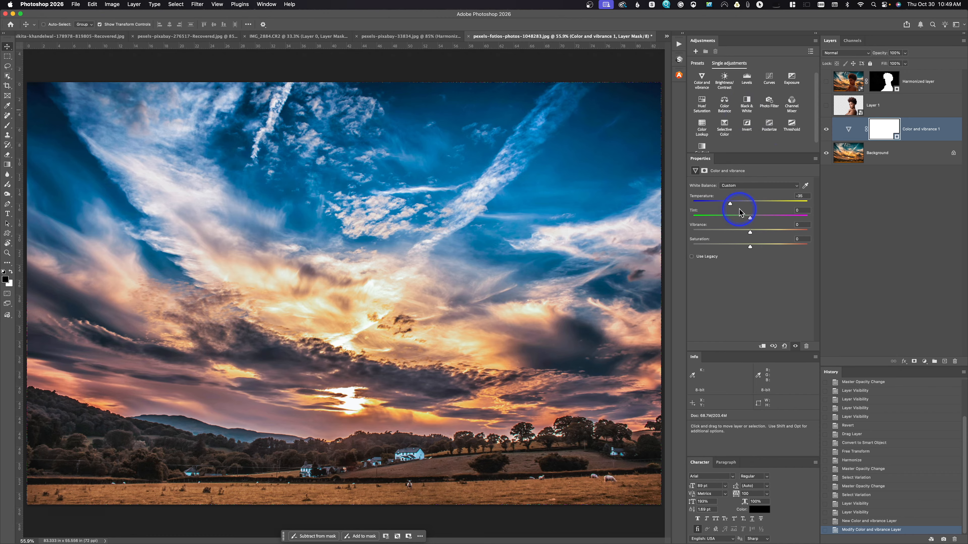
drag(730, 204, 751, 204)
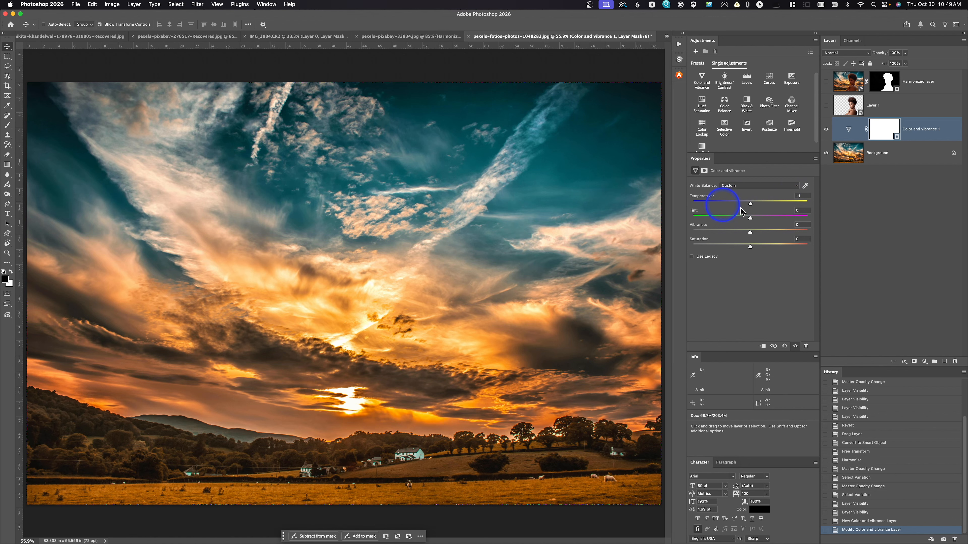
drag(749, 217, 745, 253)
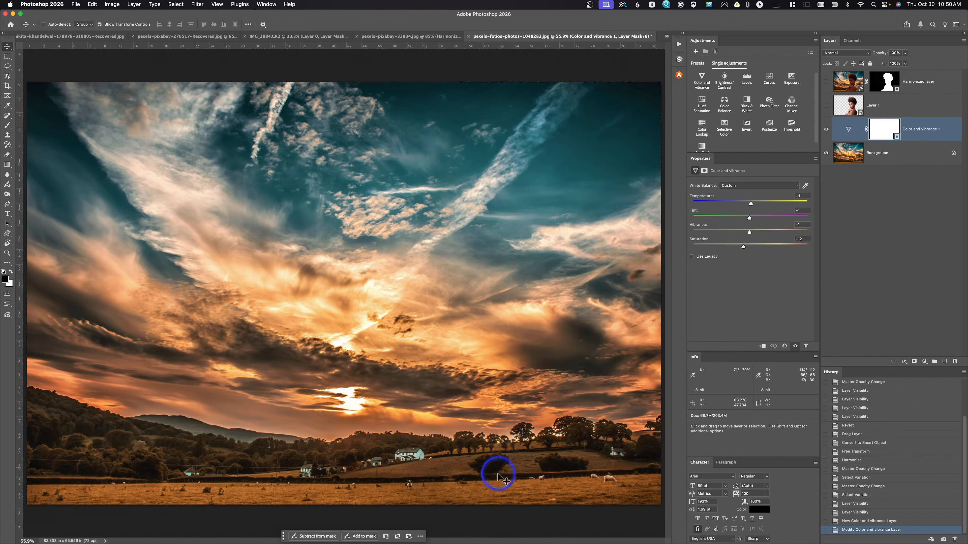
Marquee-select a tall area of sky and field, about 14 × 34.5 in, and enter the Generative Fill prompt "Add a photo realistic windmill".
click(7, 56)
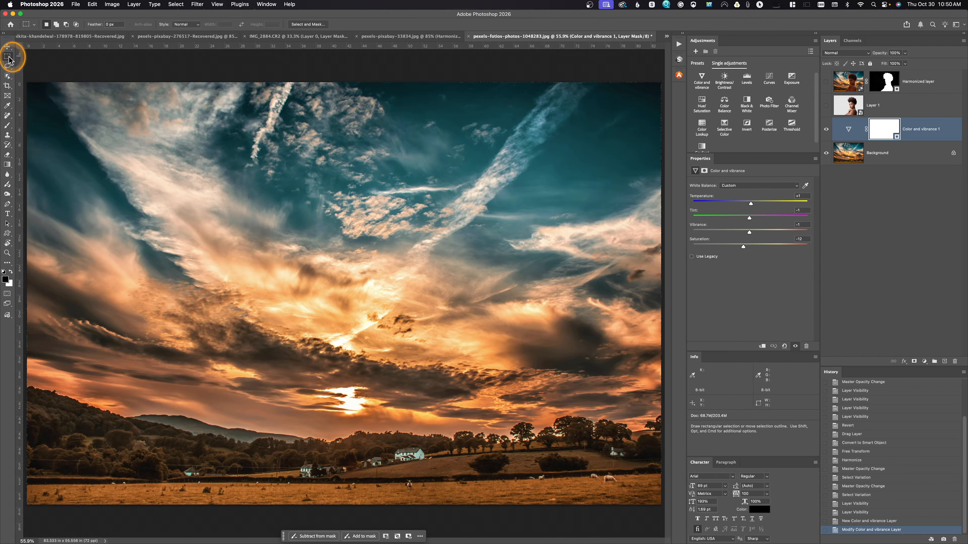
drag(388, 242, 496, 506)
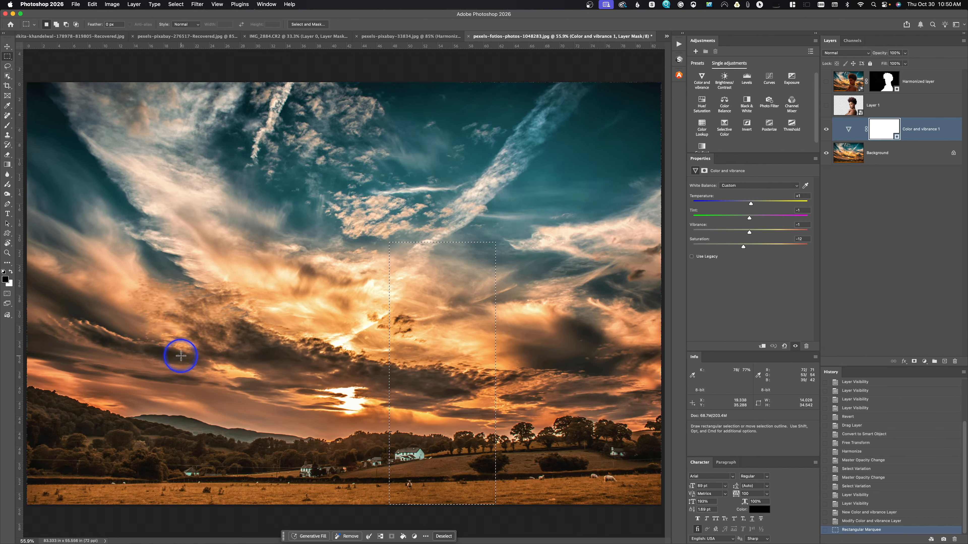
click(308, 537)
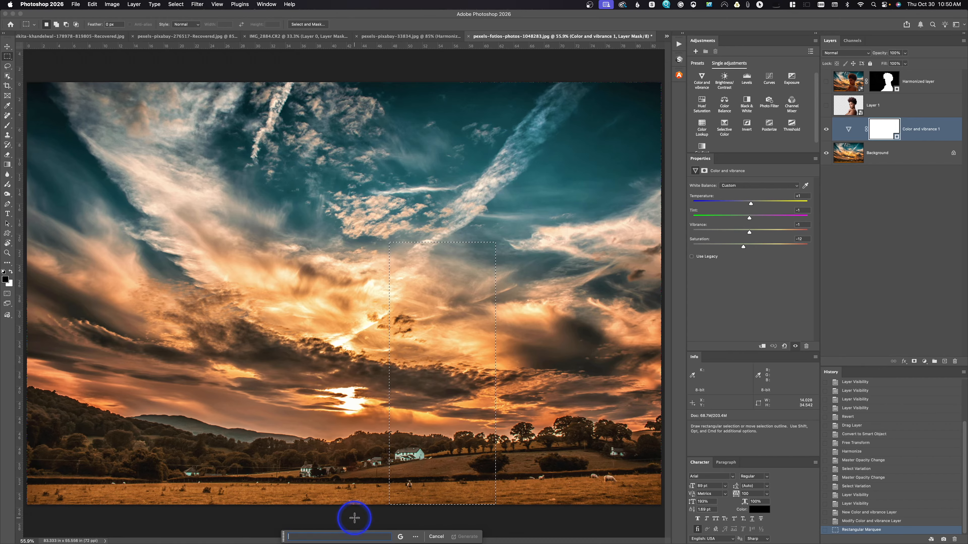
text(Add a)
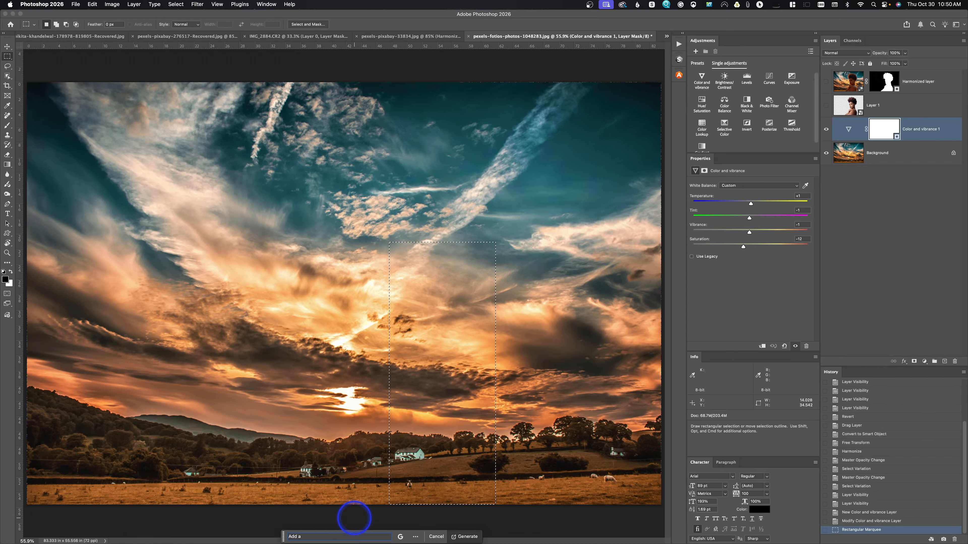
text( photo real)
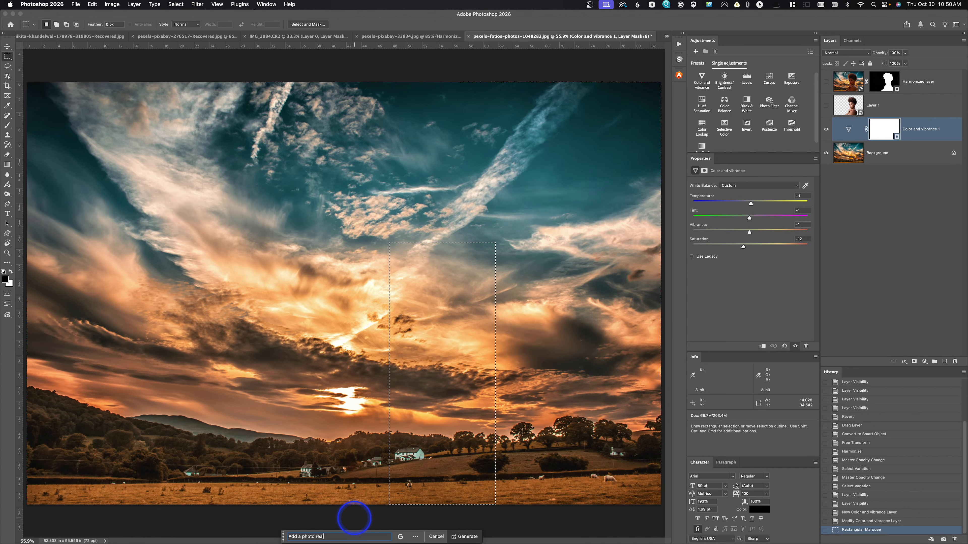
text(istic wind)
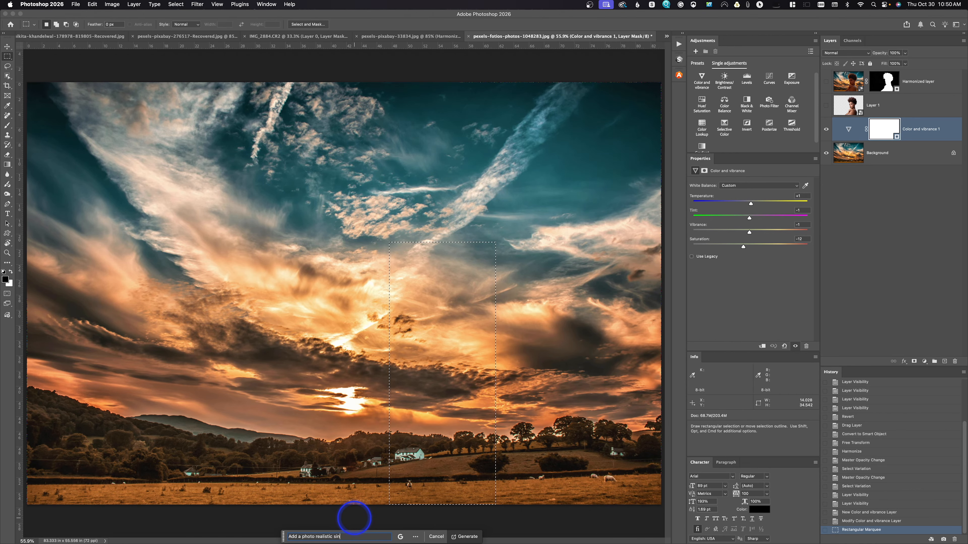
text(mill)
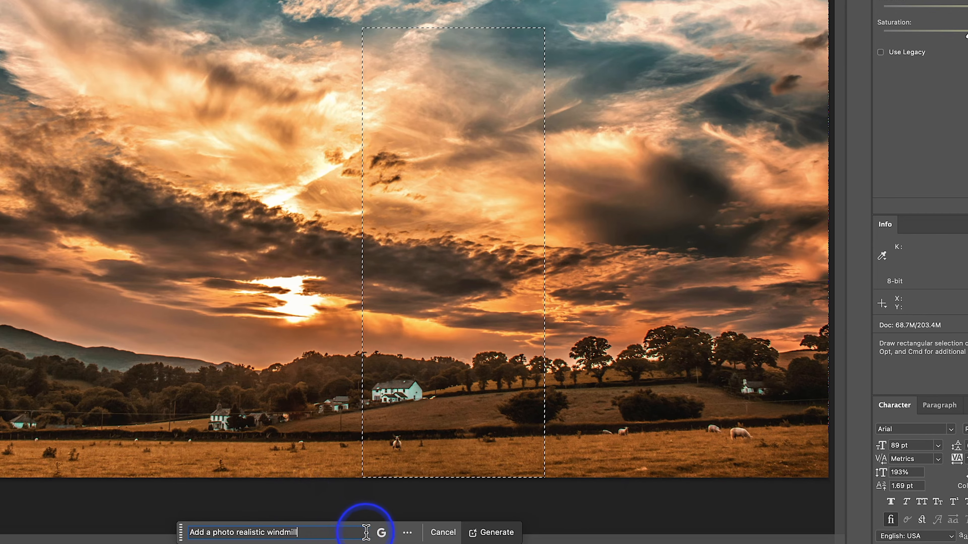
Switch the generative model to Firefly Image 3 and generate the windmill in the selected area.
click(385, 538)
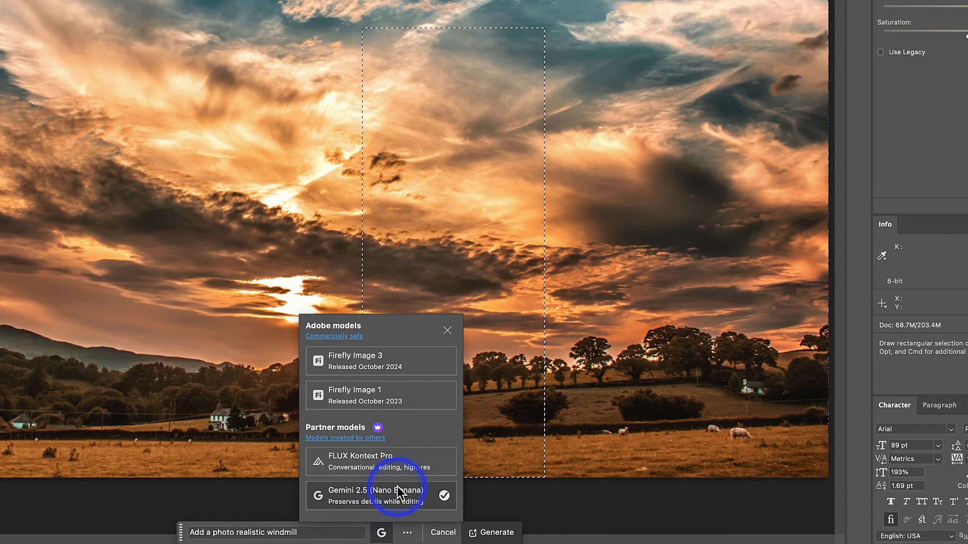
click(372, 356)
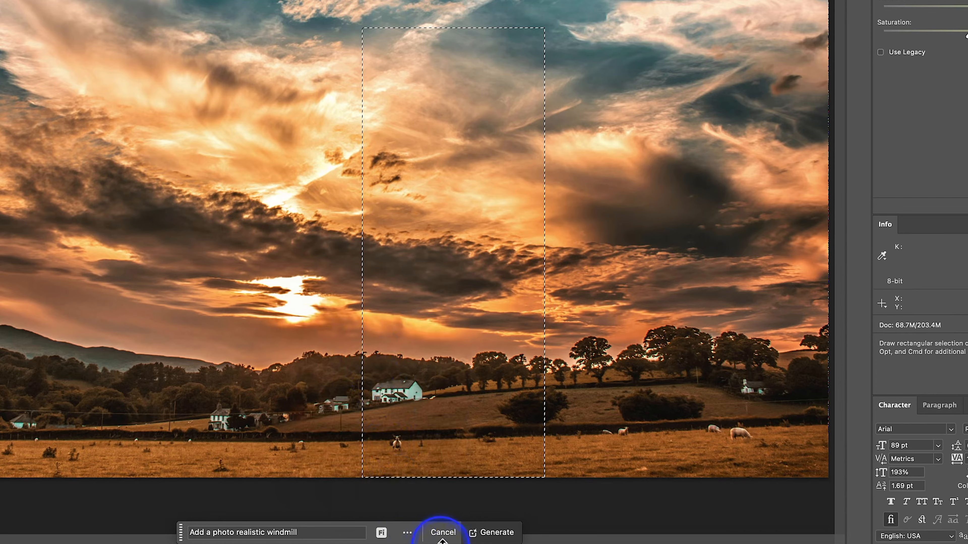
click(489, 533)
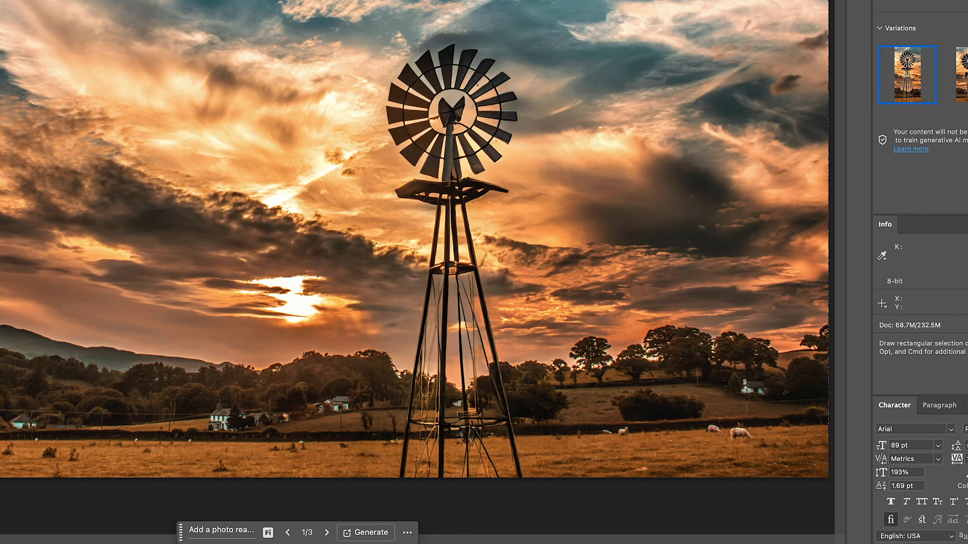
Compare the three generated windmill variations and choose the first one.
click(961, 78)
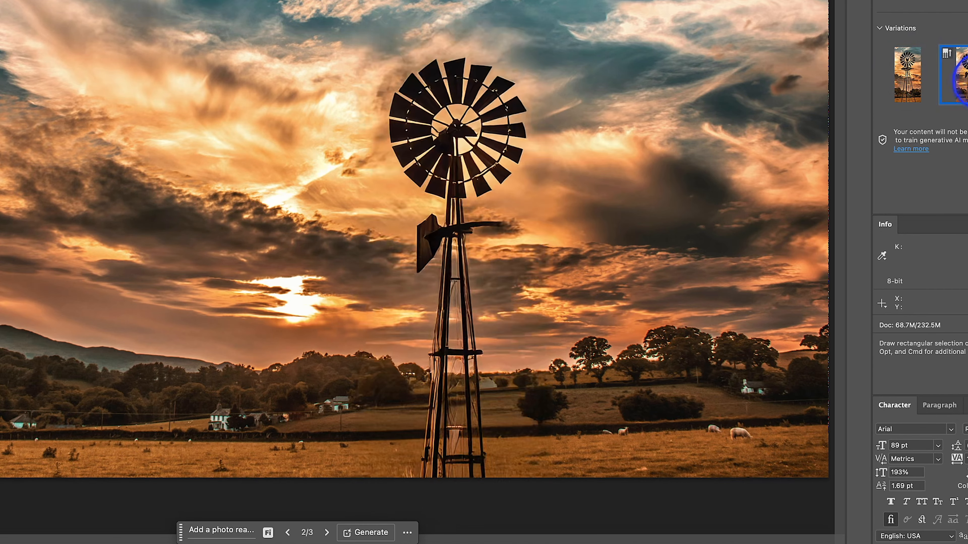
click(967, 77)
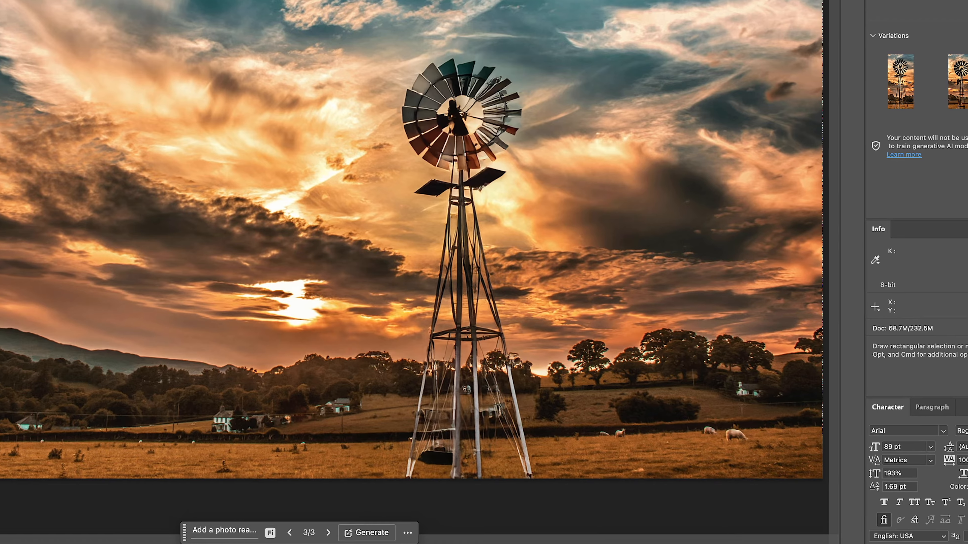
click(914, 80)
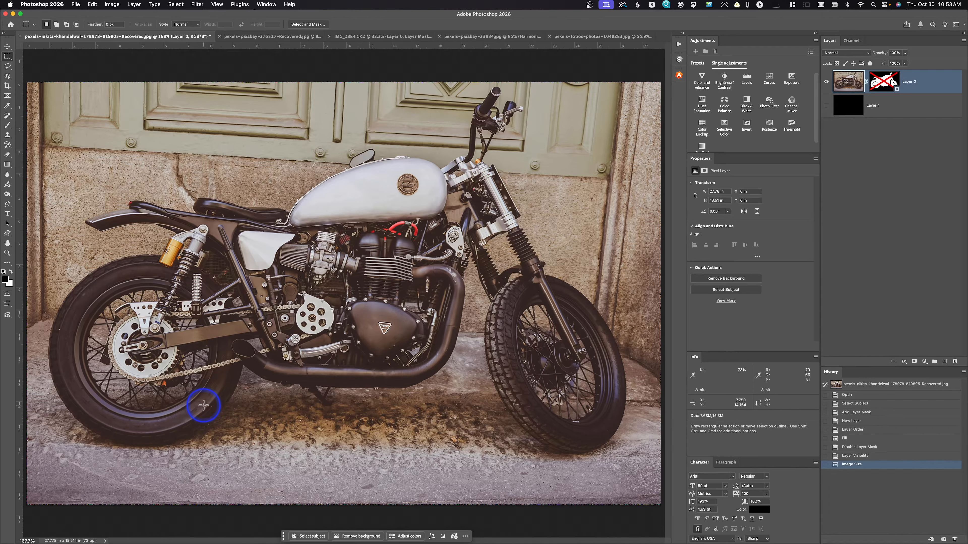
Review the resampling methods in Image Size for the motorcycle photo, keeping Preserve Details 2.0, and cancel without resizing.
click(113, 4)
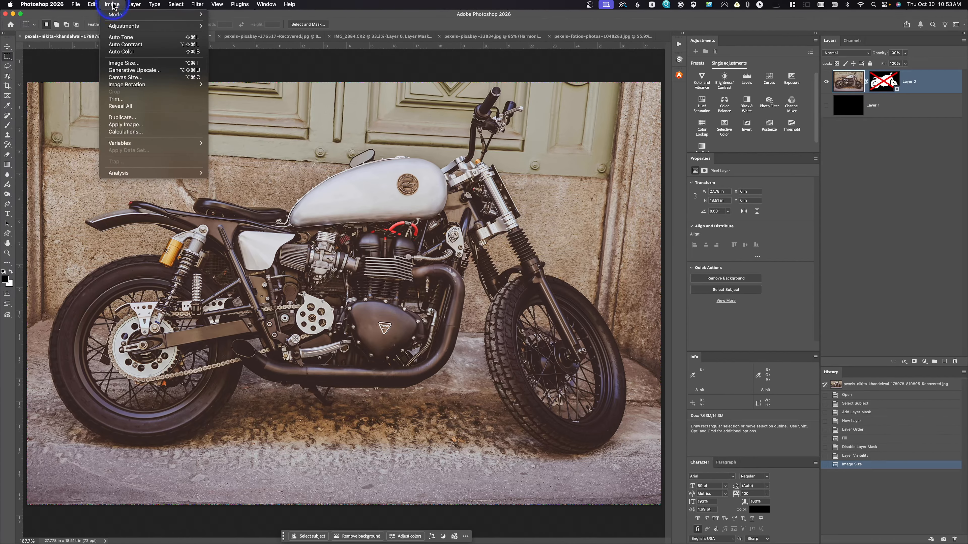
click(123, 63)
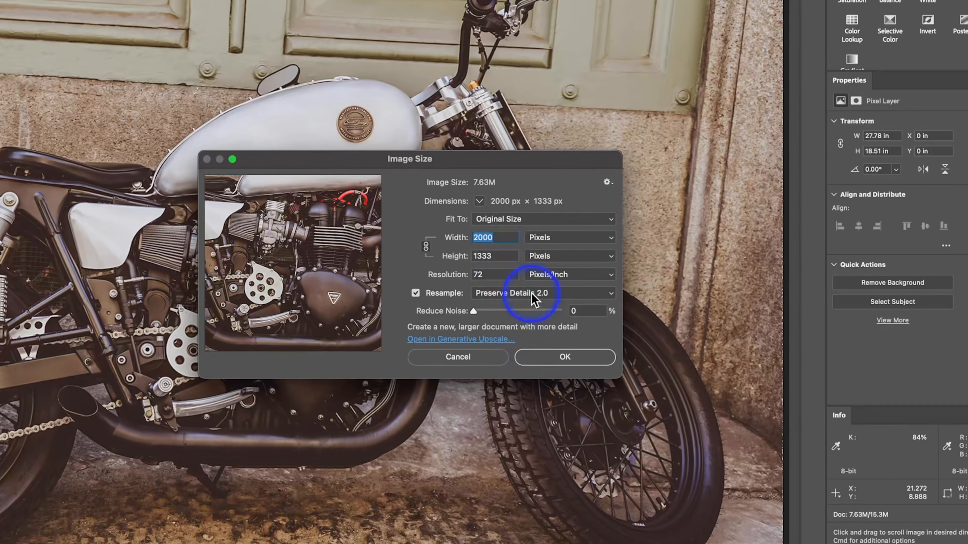
click(512, 284)
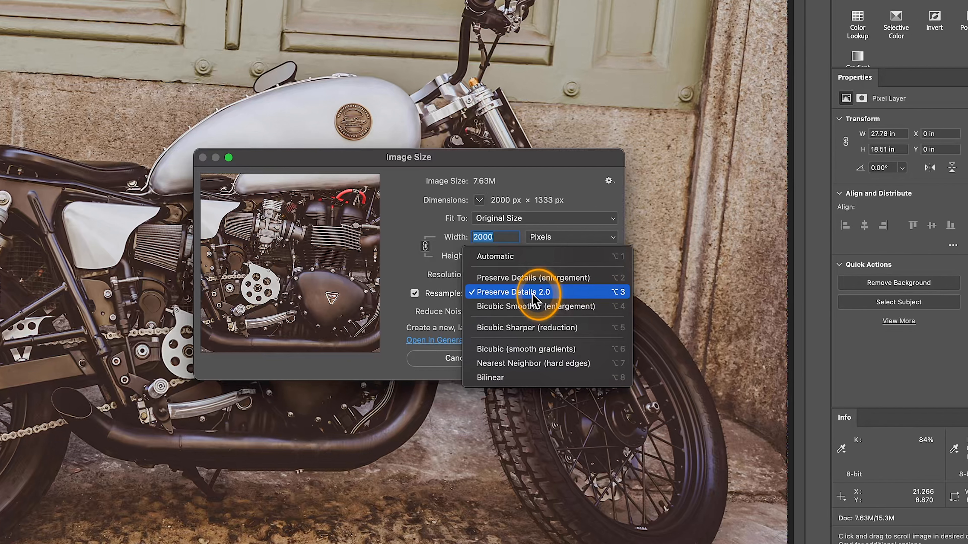
click(531, 295)
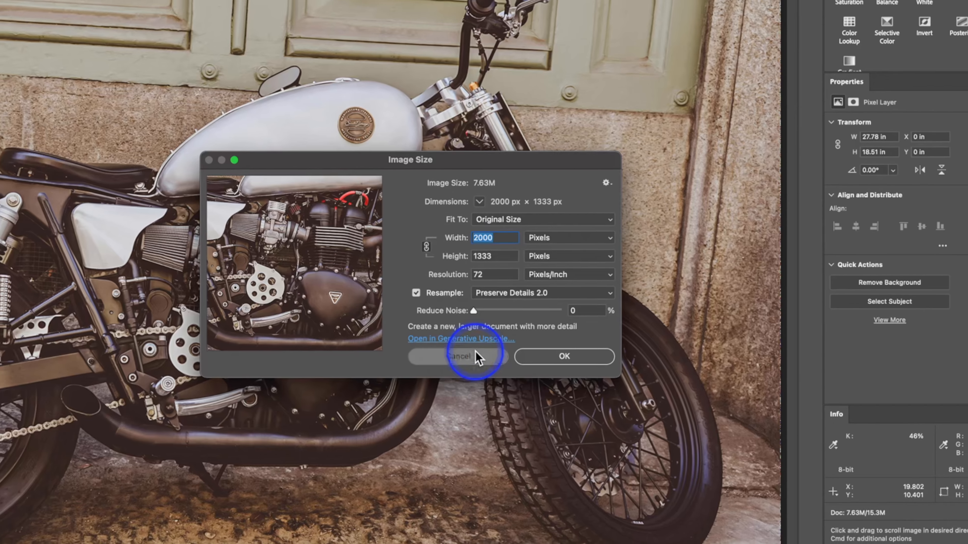
click(475, 359)
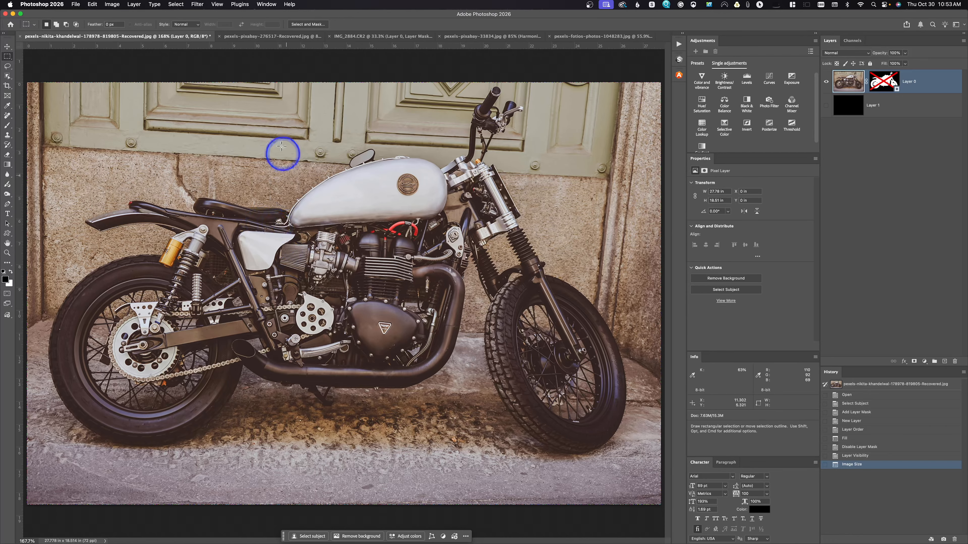
Start a Generative Upscale of the motorcycle photo, check the Topaz Bloom model, and return to Topaz Gigapixel.
click(112, 4)
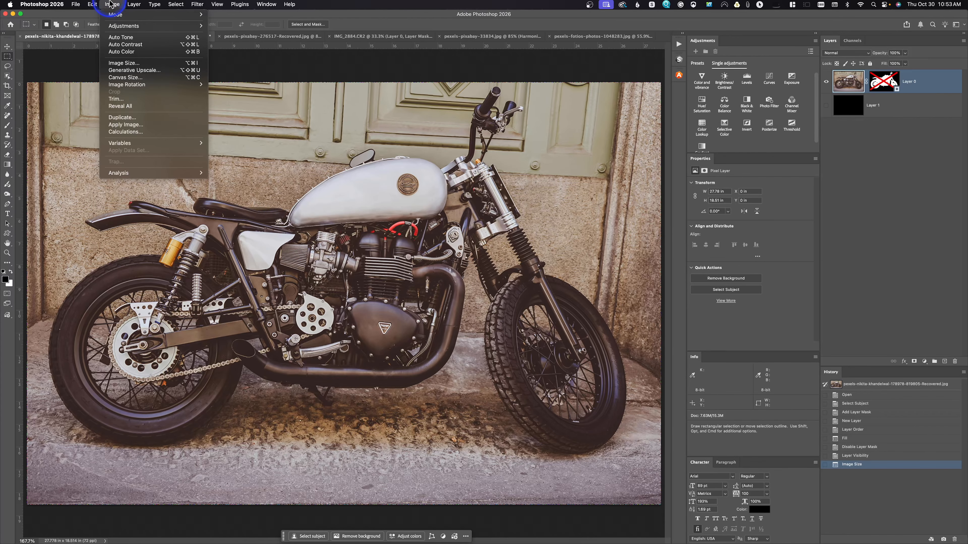
click(117, 73)
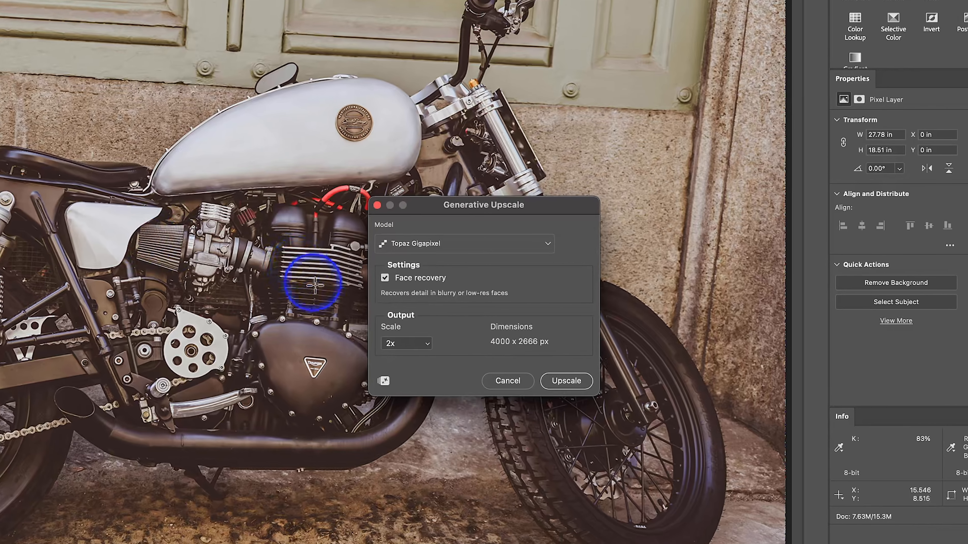
click(548, 243)
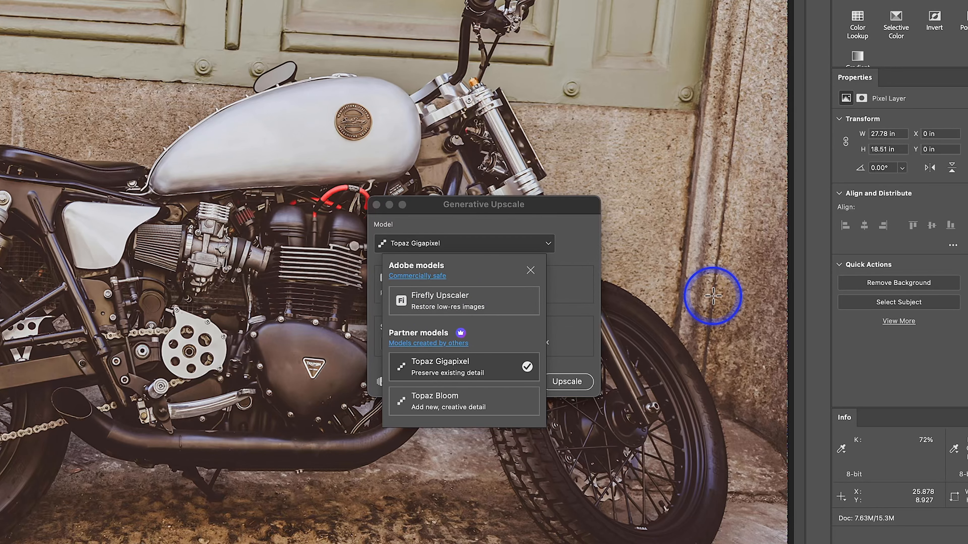
click(443, 401)
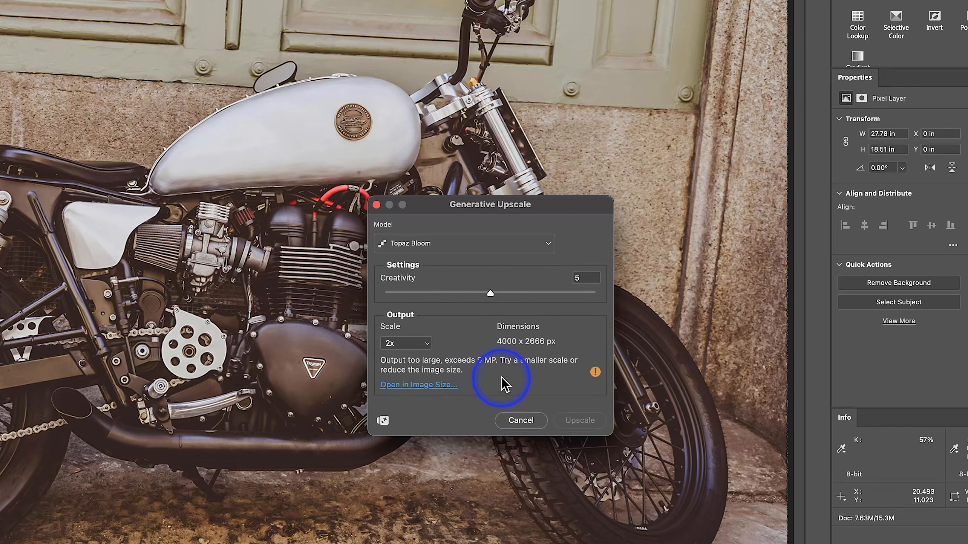
click(459, 245)
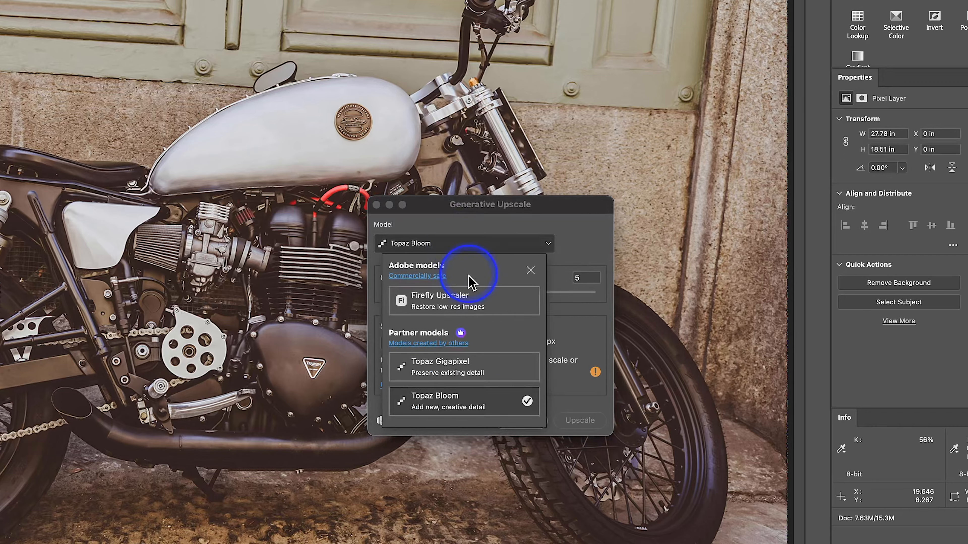
click(453, 378)
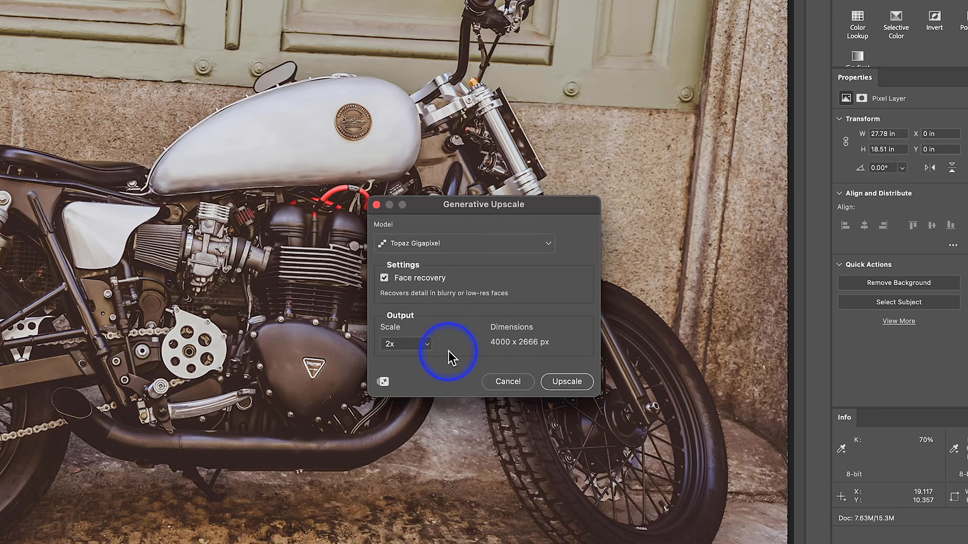
Set the upscale output scale to 4x and toggle Face recovery off and on again, keeping it enabled.
click(424, 344)
click(422, 352)
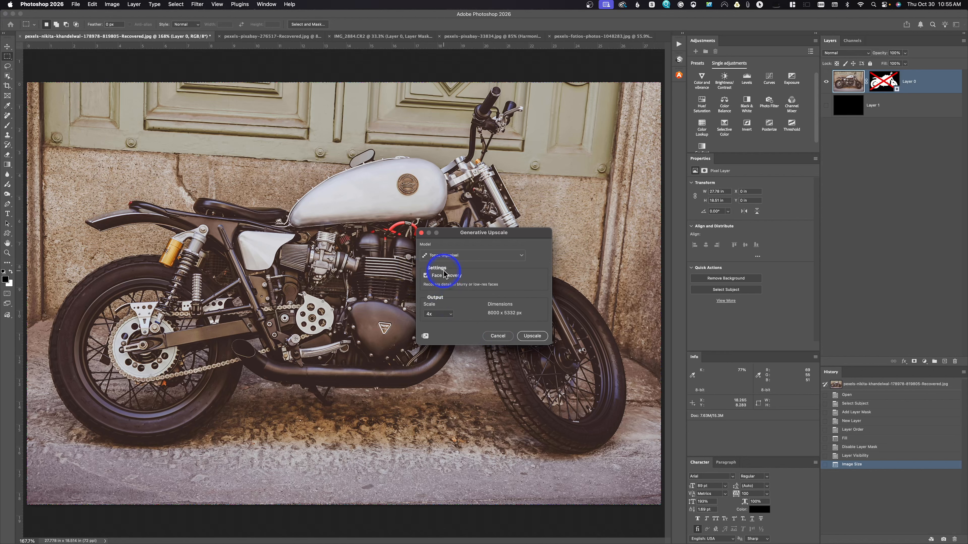
click(426, 276)
click(425, 276)
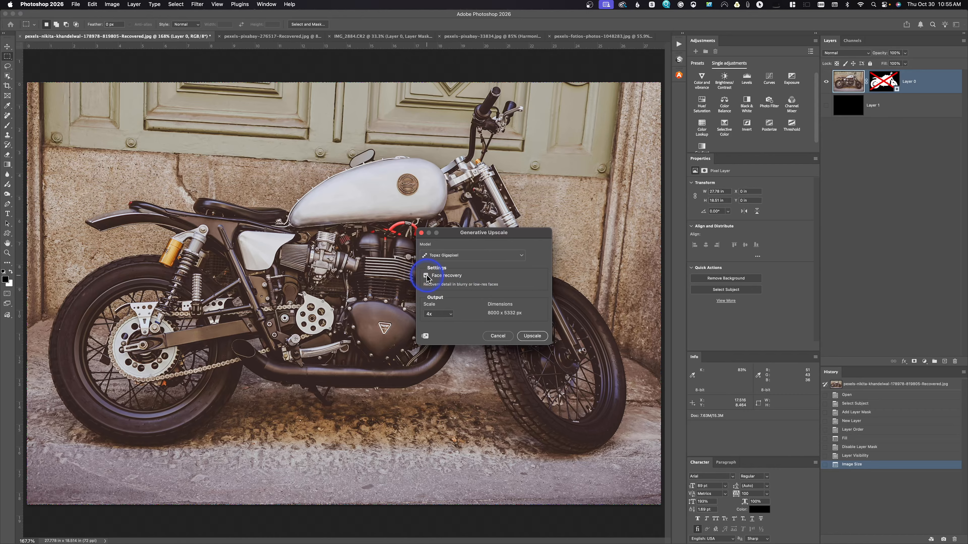